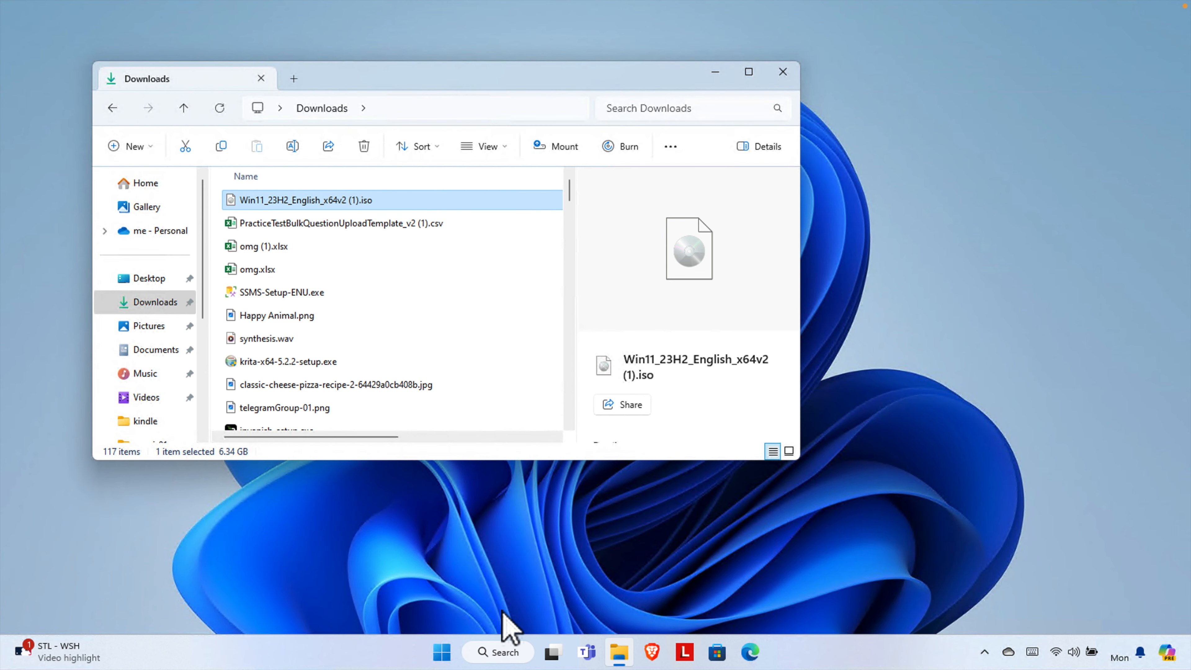
- Launch Oracle VM VirtualBox by searching 'vir' and place its window beside the Downloads window
click(497, 651)
text(v)
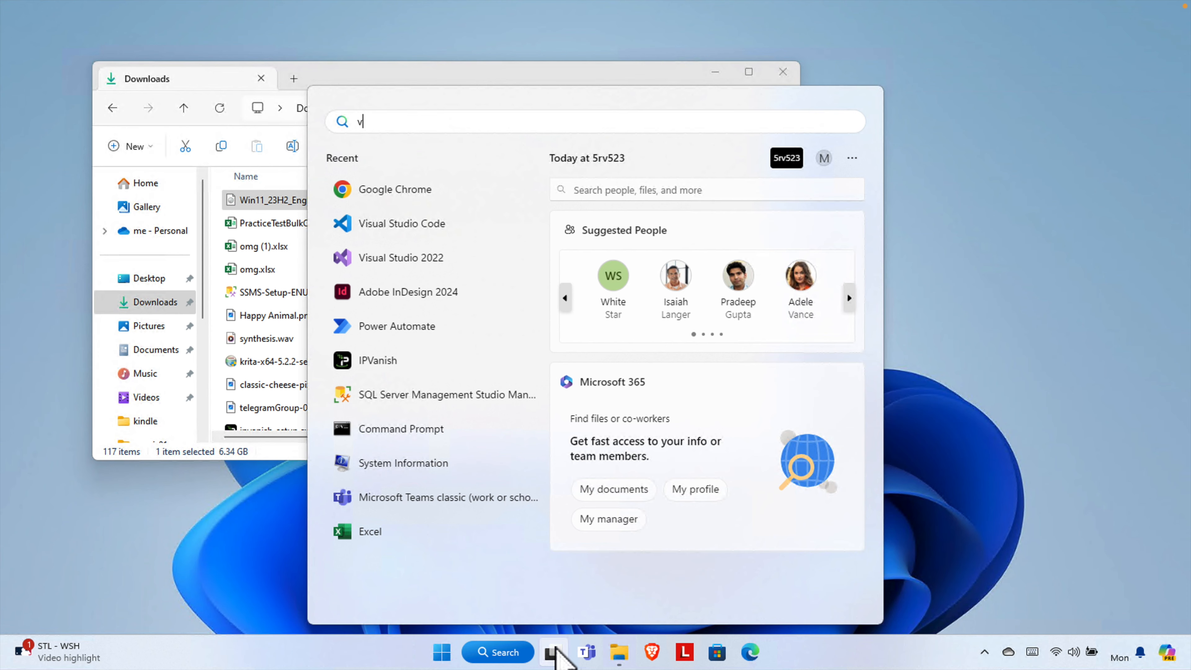
text(ir)
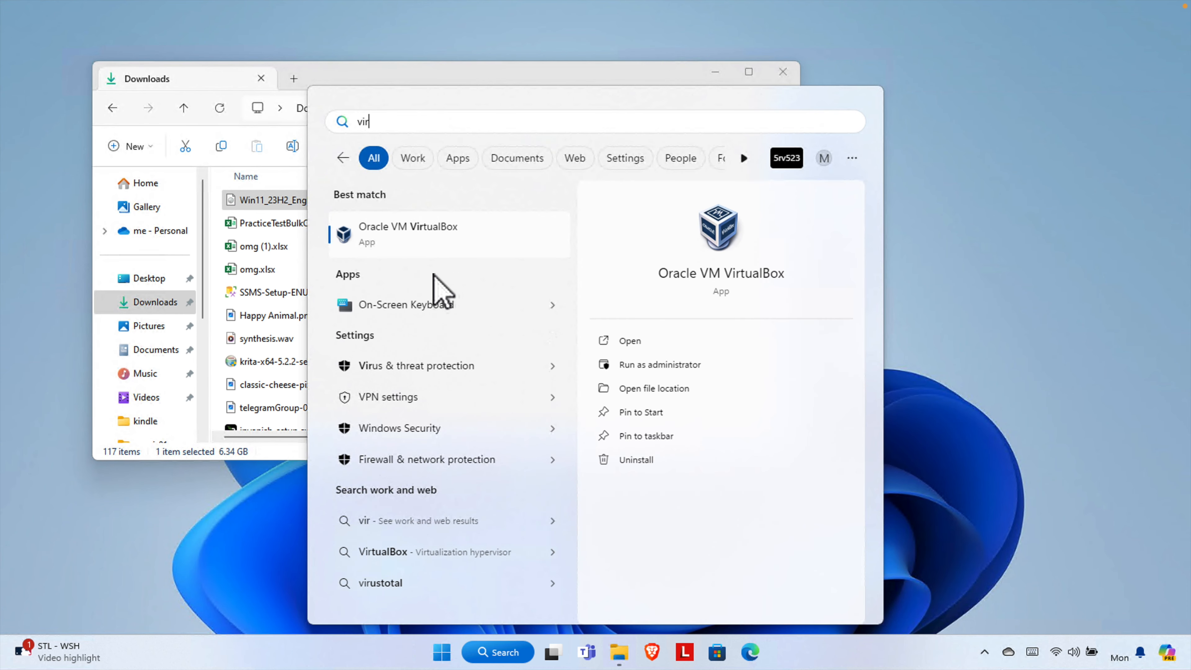
click(460, 232)
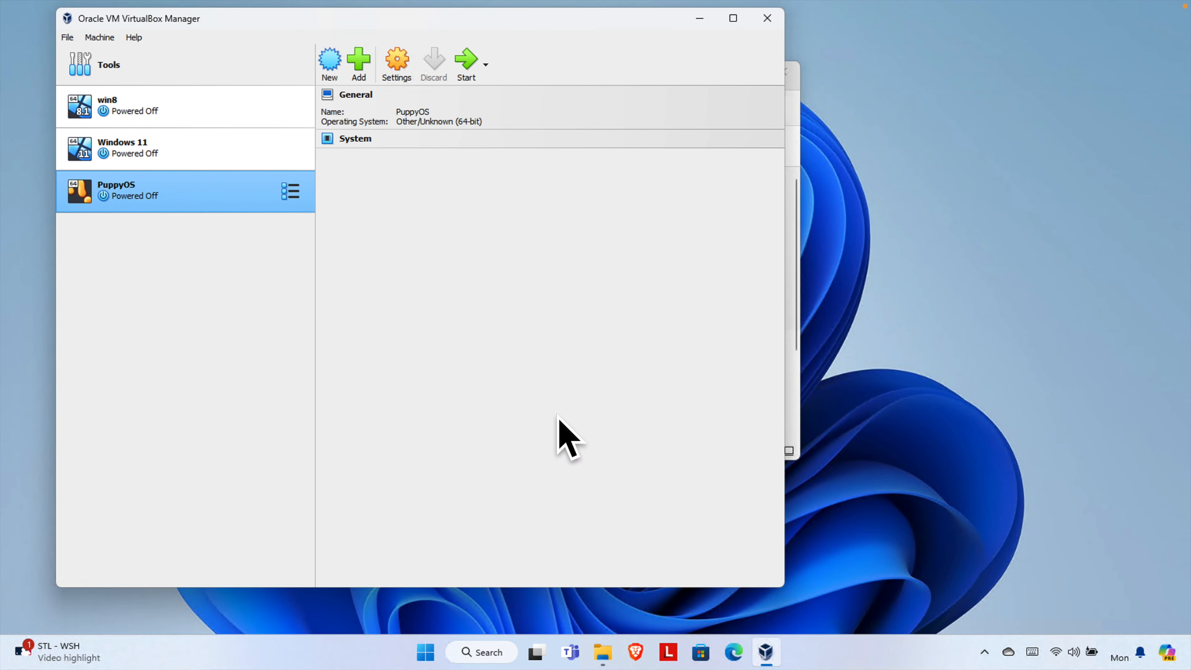
drag(495, 20, 787, 59)
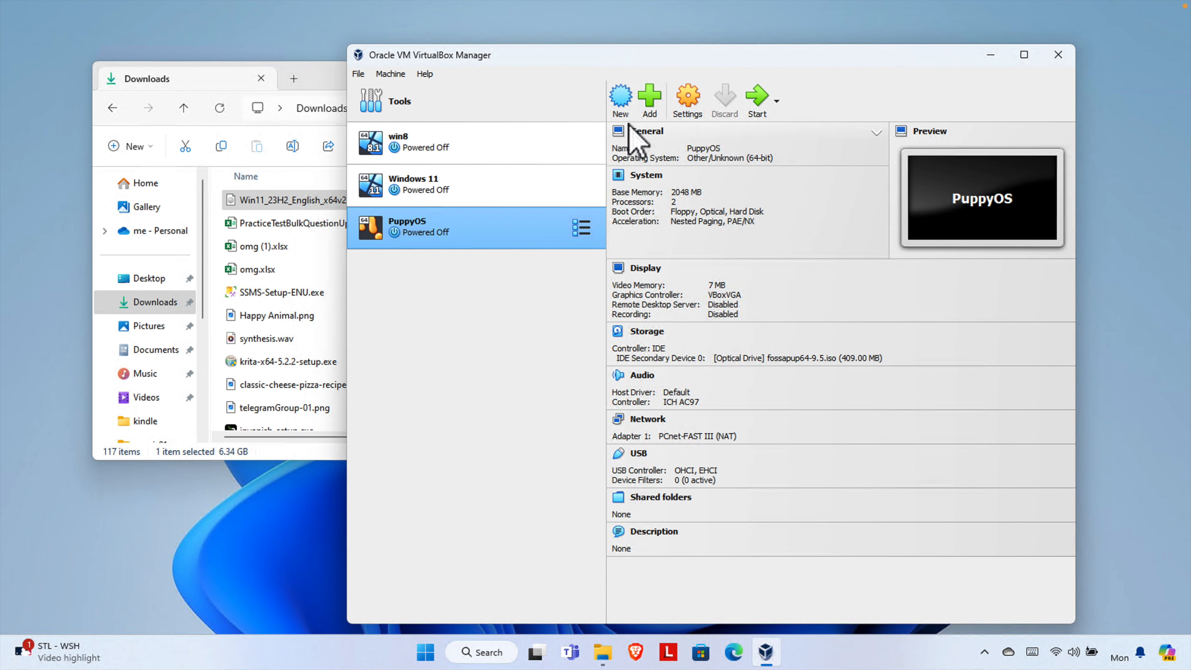
- Start a new virtual machine named 'Windows 11 New' as Microsoft Windows, Windows 11 (64-bit)
click(621, 99)
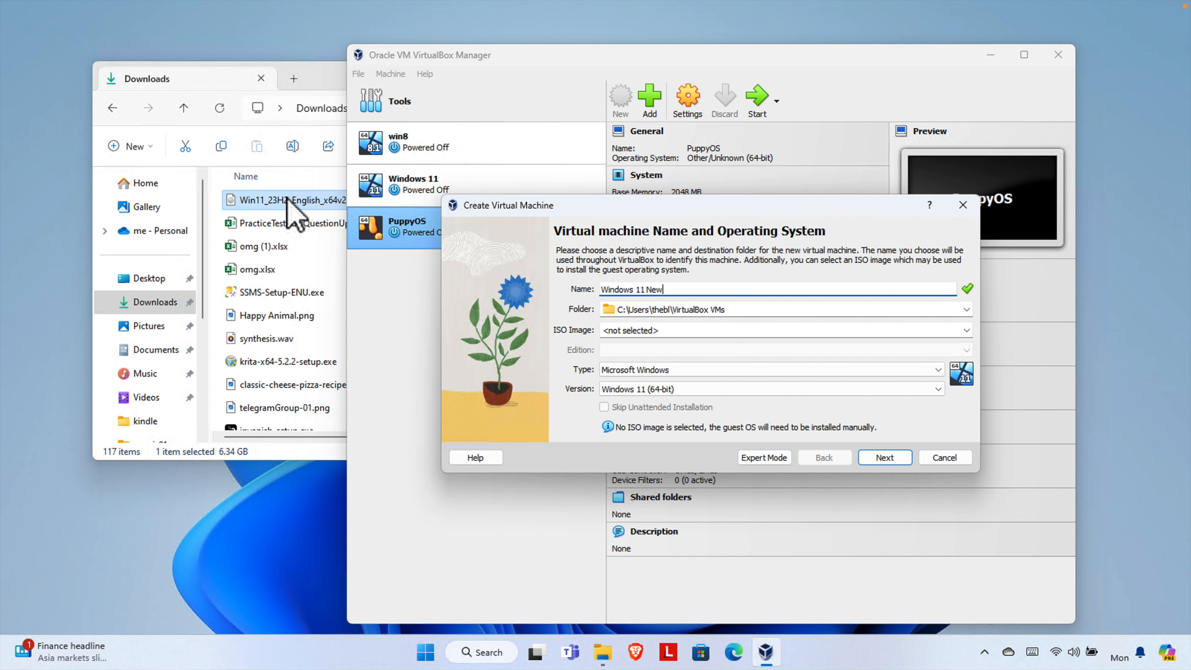
- Attach Win11_23H2_English_x64v2 (1).iso from Downloads as the new machine's ISO image
click(967, 330)
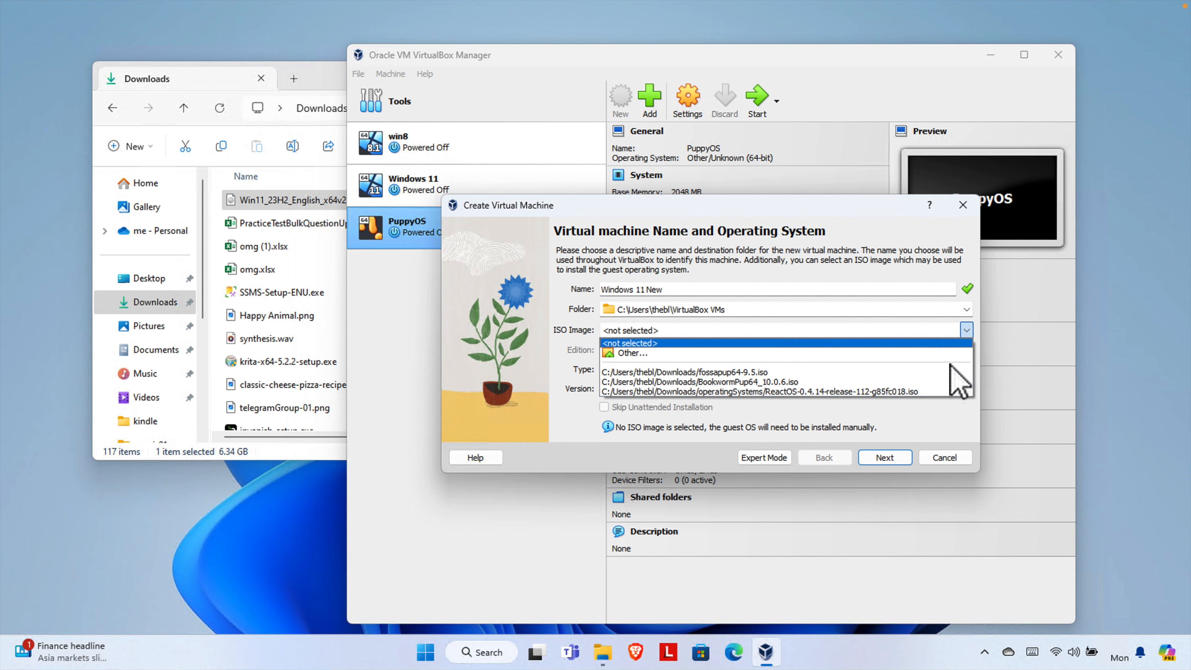
click(646, 354)
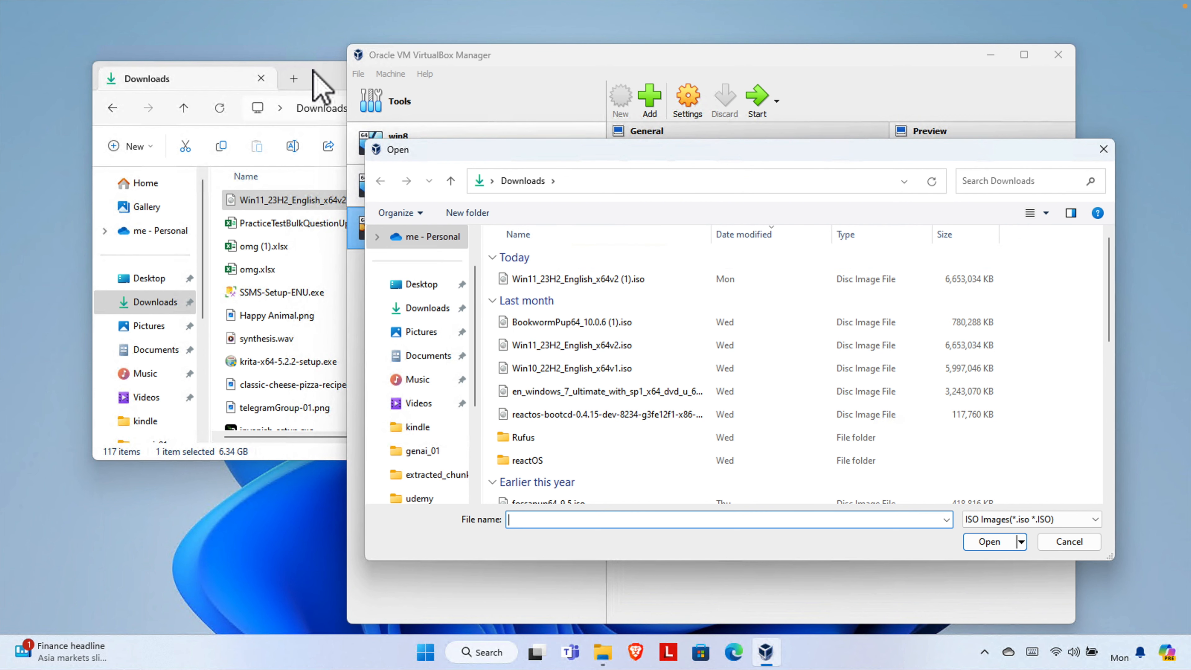
click(319, 85)
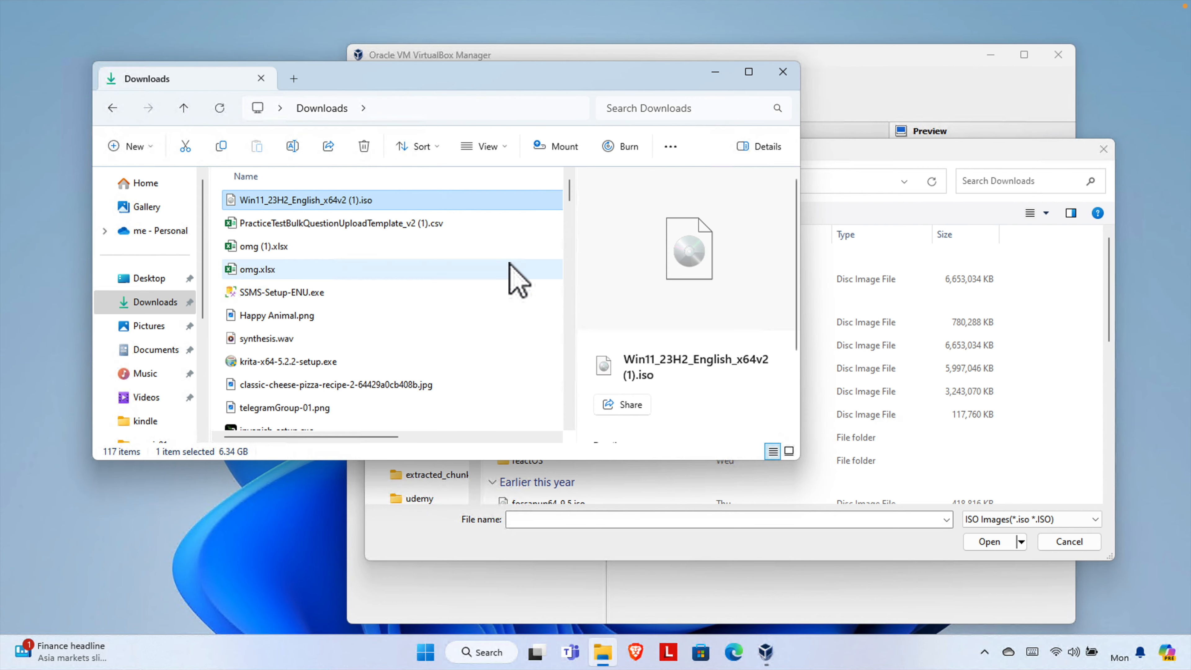
click(917, 149)
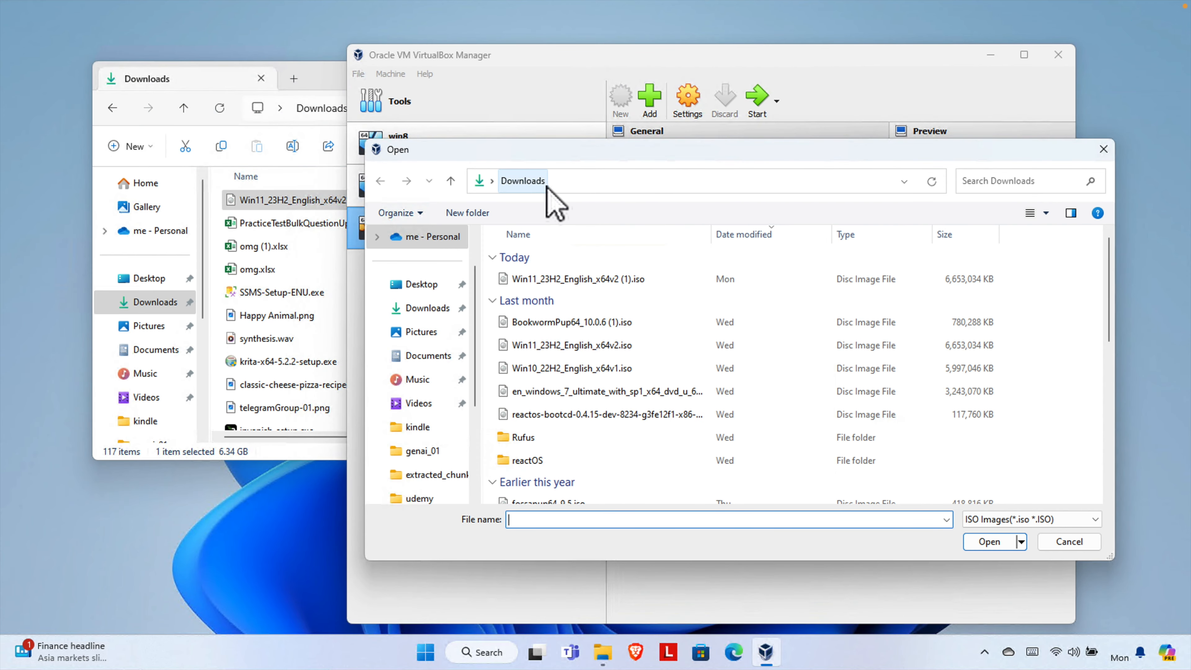
click(428, 310)
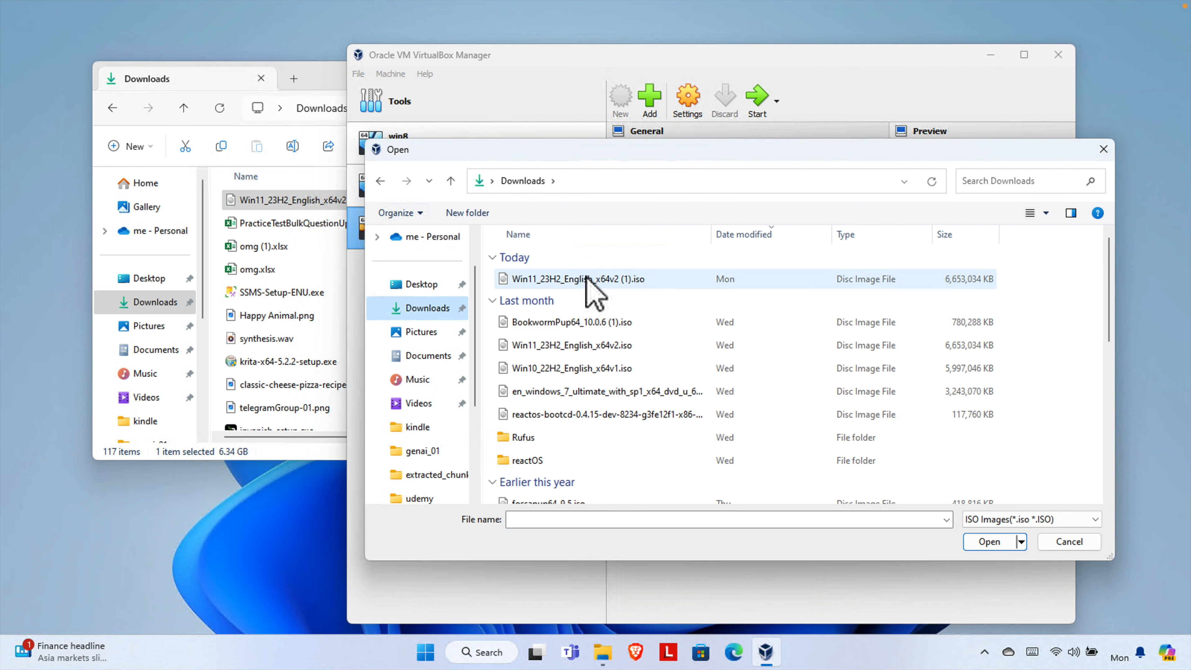
click(647, 282)
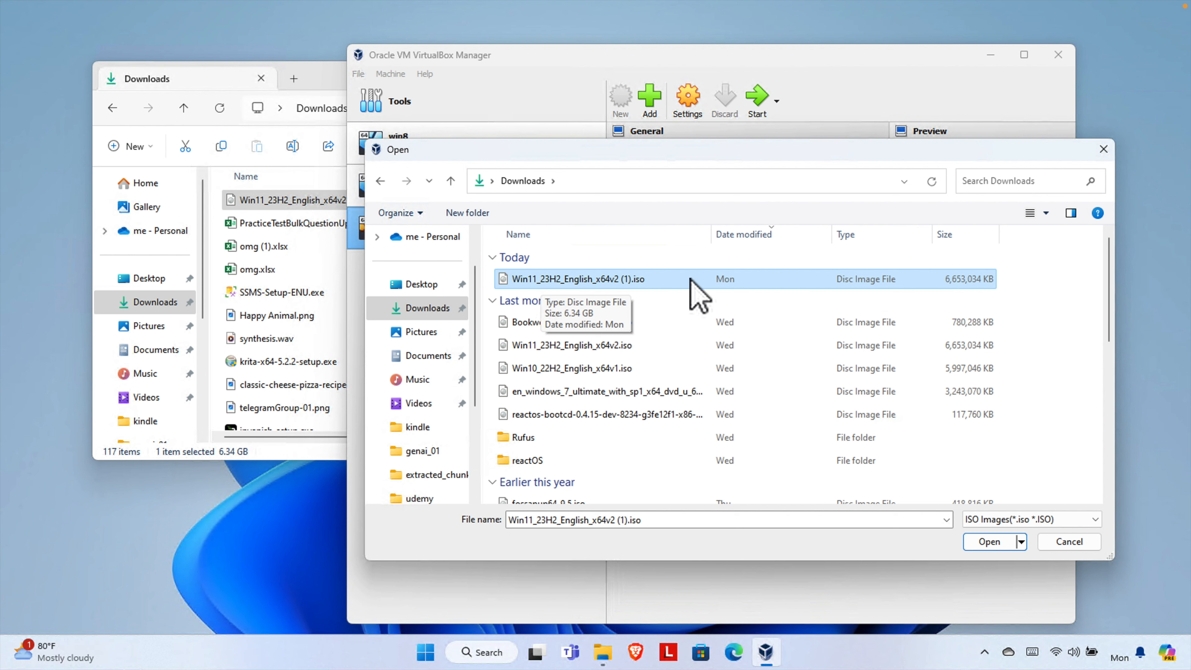
click(568, 279)
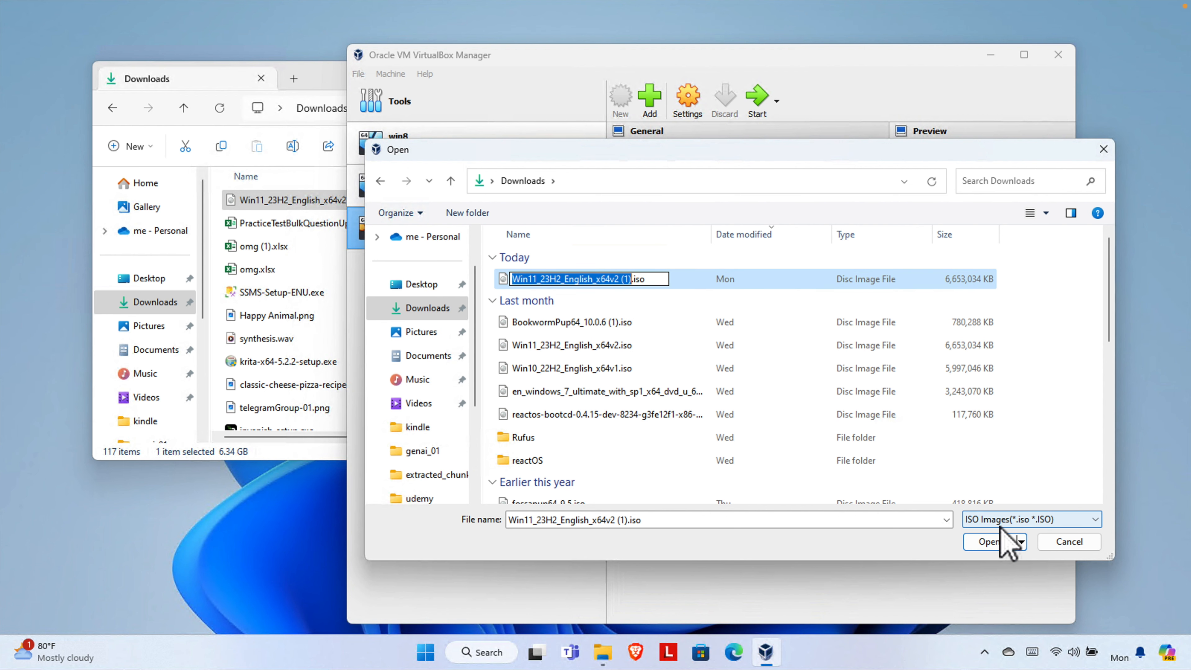
click(996, 548)
click(989, 545)
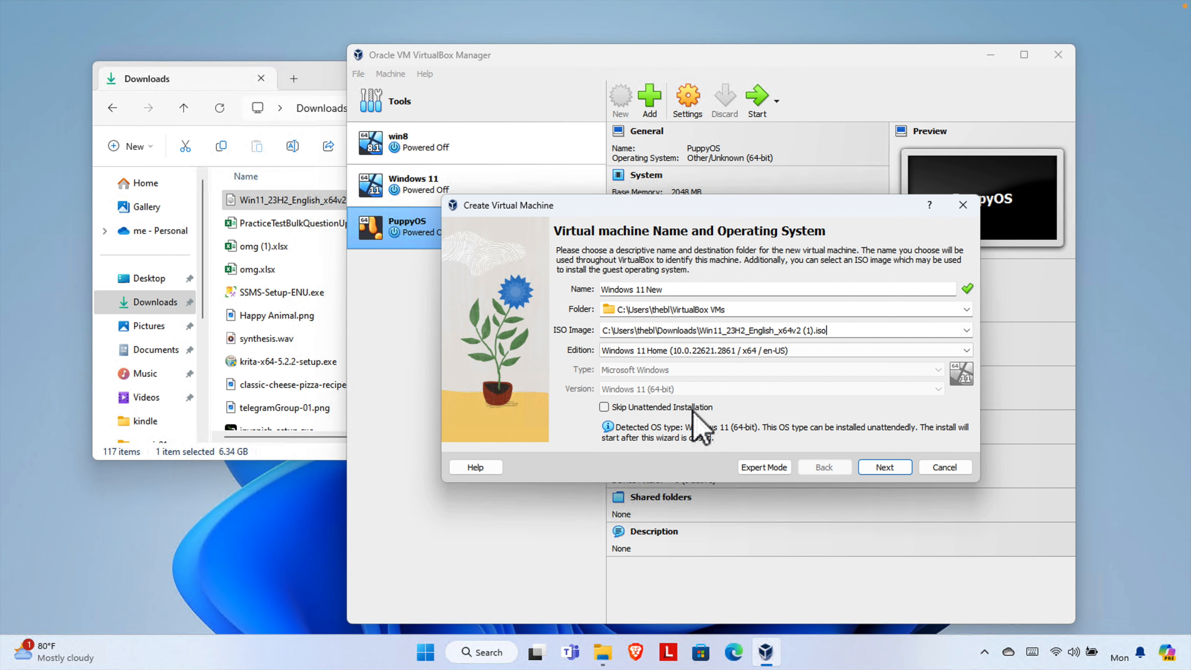
- Tick Skip Unattended Installation and advance to the Hardware page (4096 MB, 2 processors)
click(884, 467)
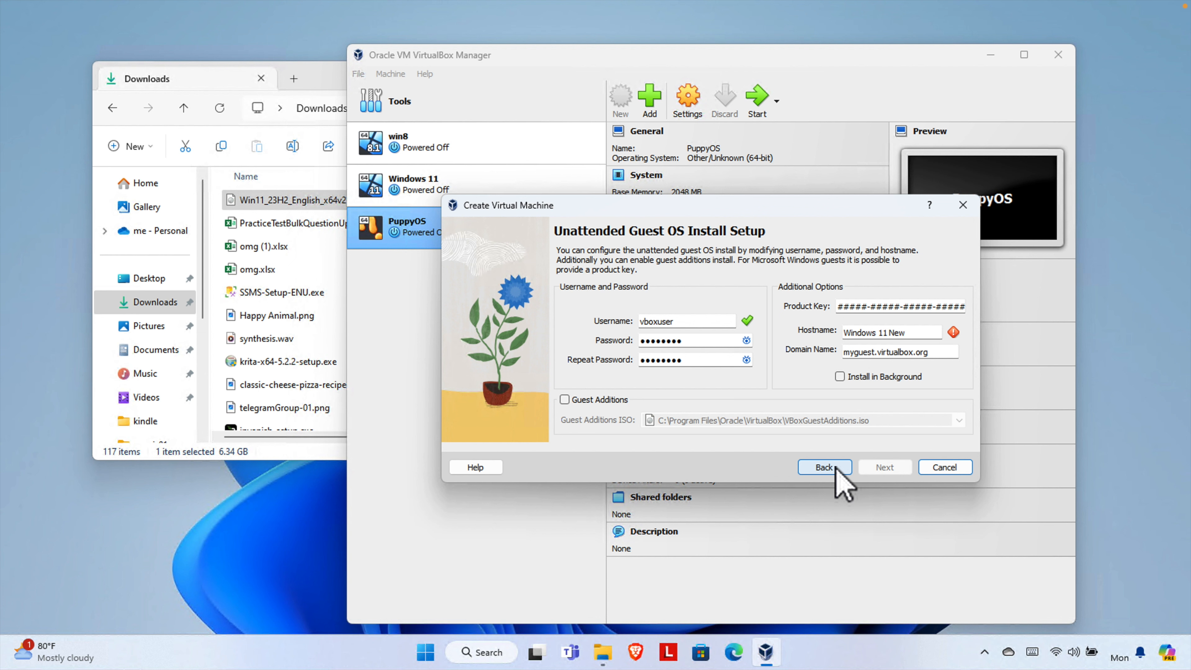
click(824, 467)
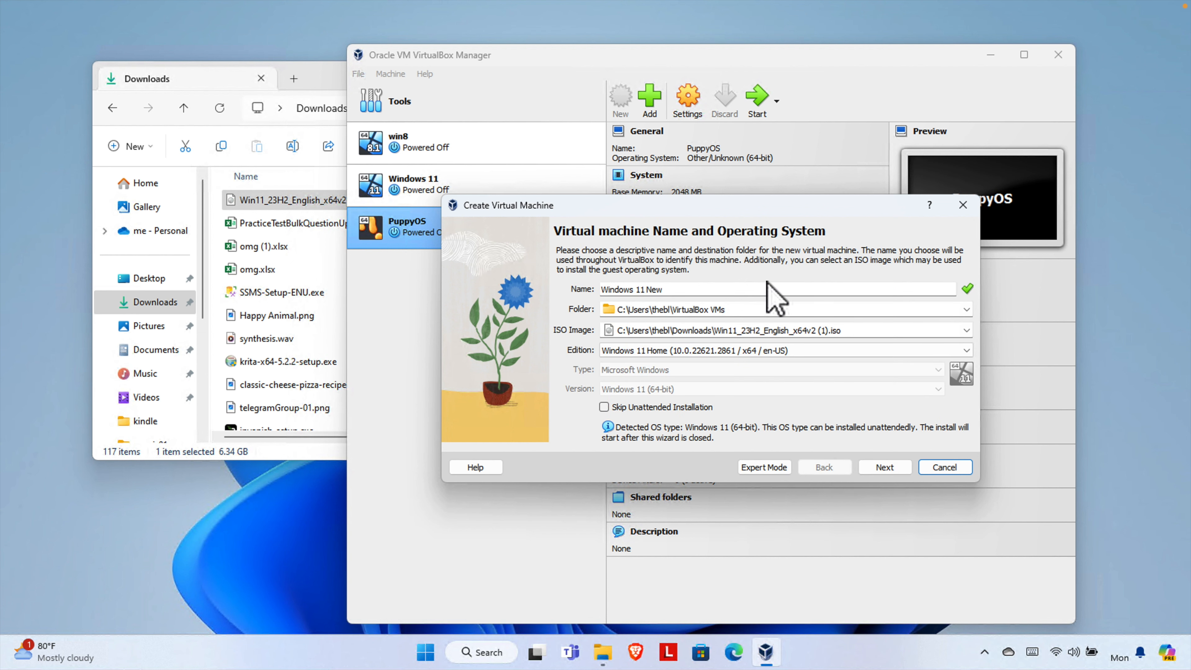
click(604, 408)
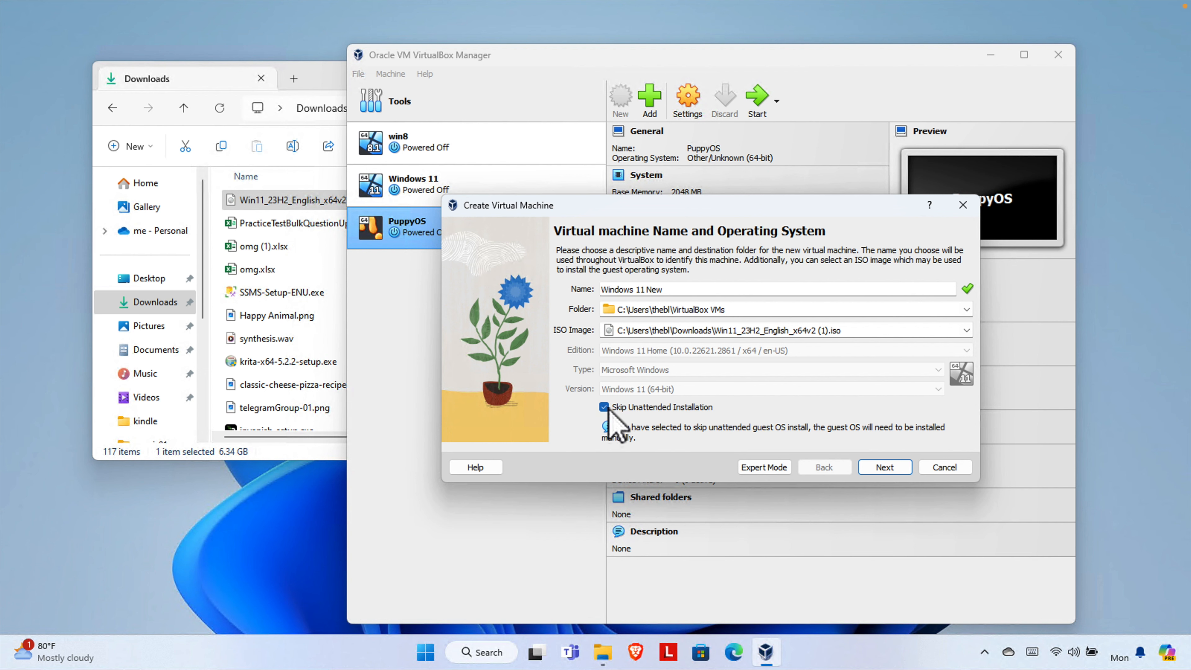
click(885, 467)
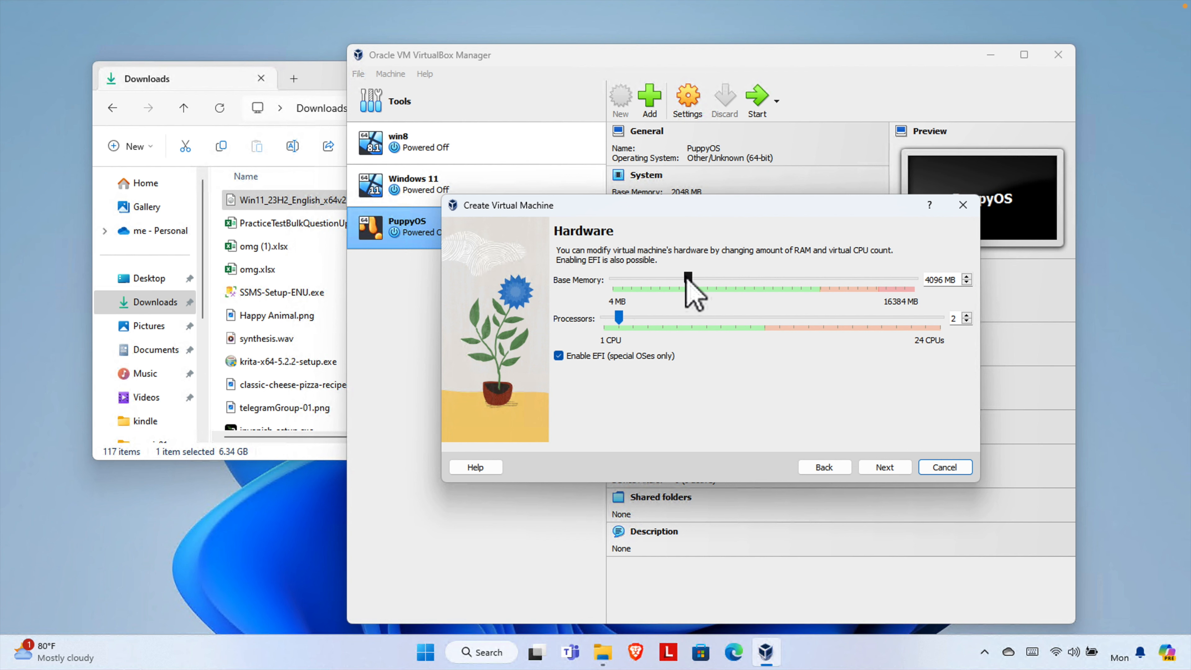
- Keep base memory at 4096 MB after trying a larger value, and proceed to the disk page
mouse_move(686, 280)
mouse_down()
mouse_move(628, 287)
mouse_move(803, 289)
mouse_move(698, 288)
mouse_move(734, 288)
mouse_move(708, 281)
mouse_up()
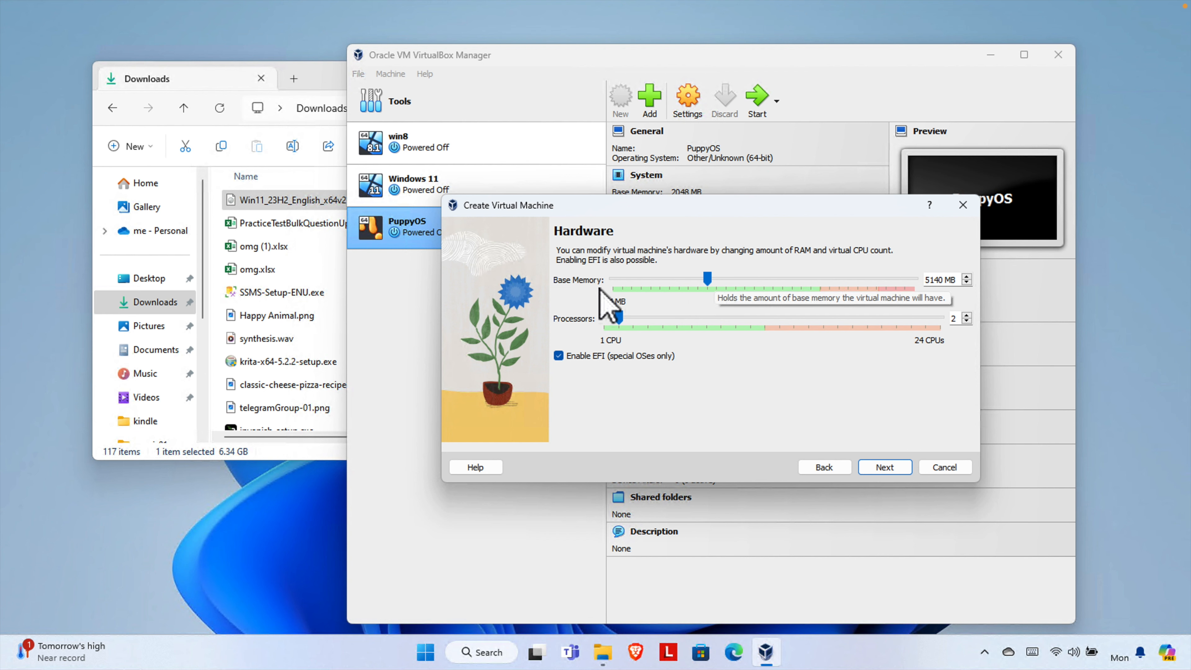
drag(707, 280, 674, 289)
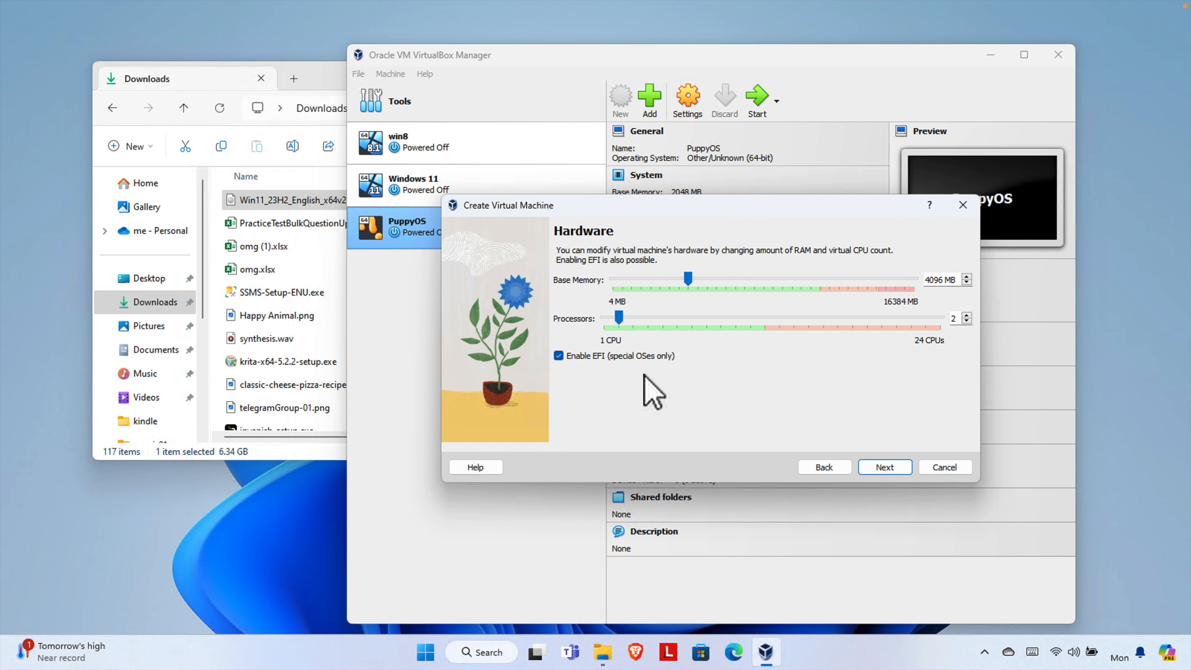
click(885, 467)
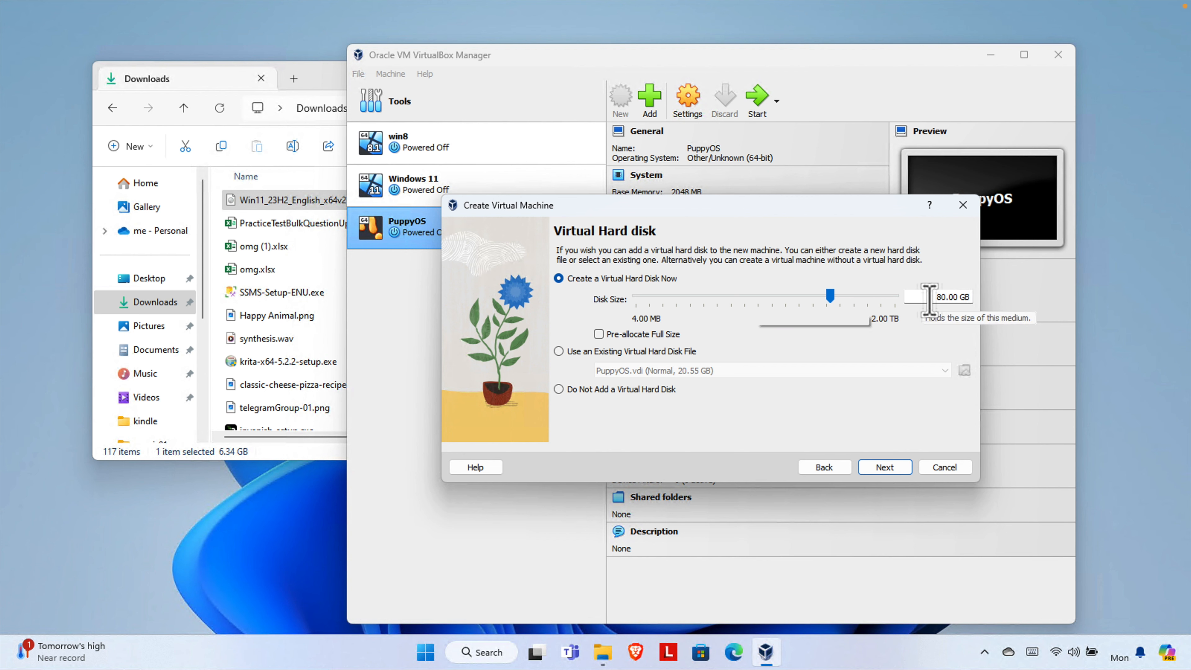
- Reduce the new virtual hard disk from 80 GB to 60 GB, without pre-allocation
click(772, 296)
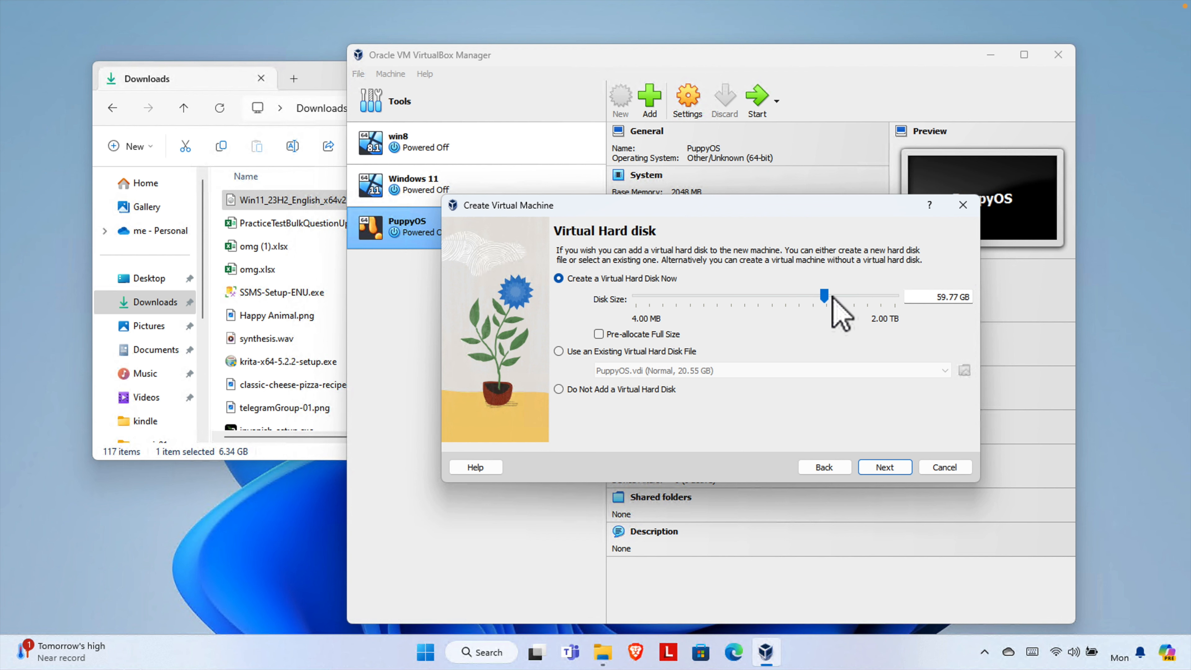
drag(827, 295, 825, 295)
drag(937, 296, 975, 302)
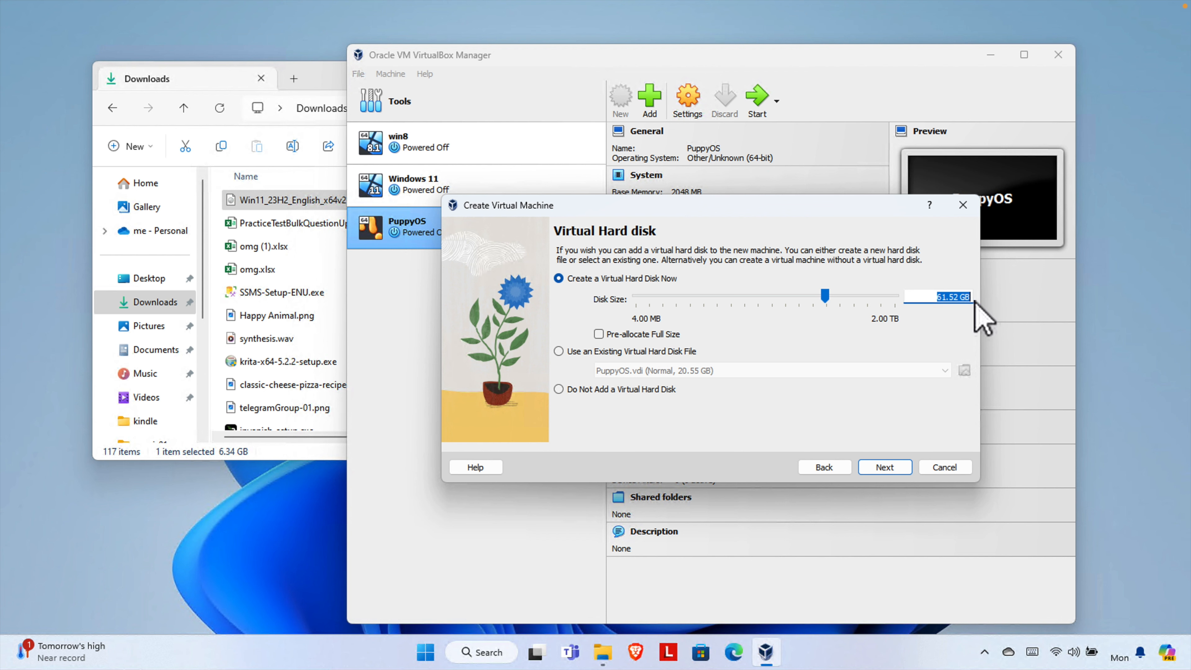
text(60)
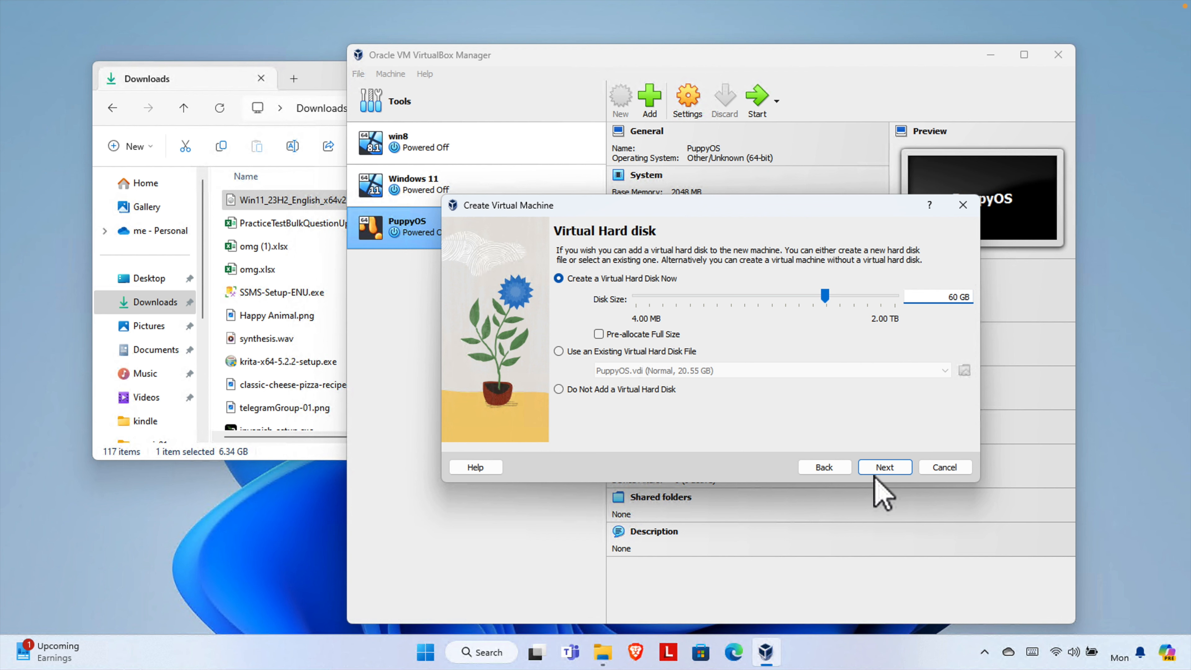
click(886, 467)
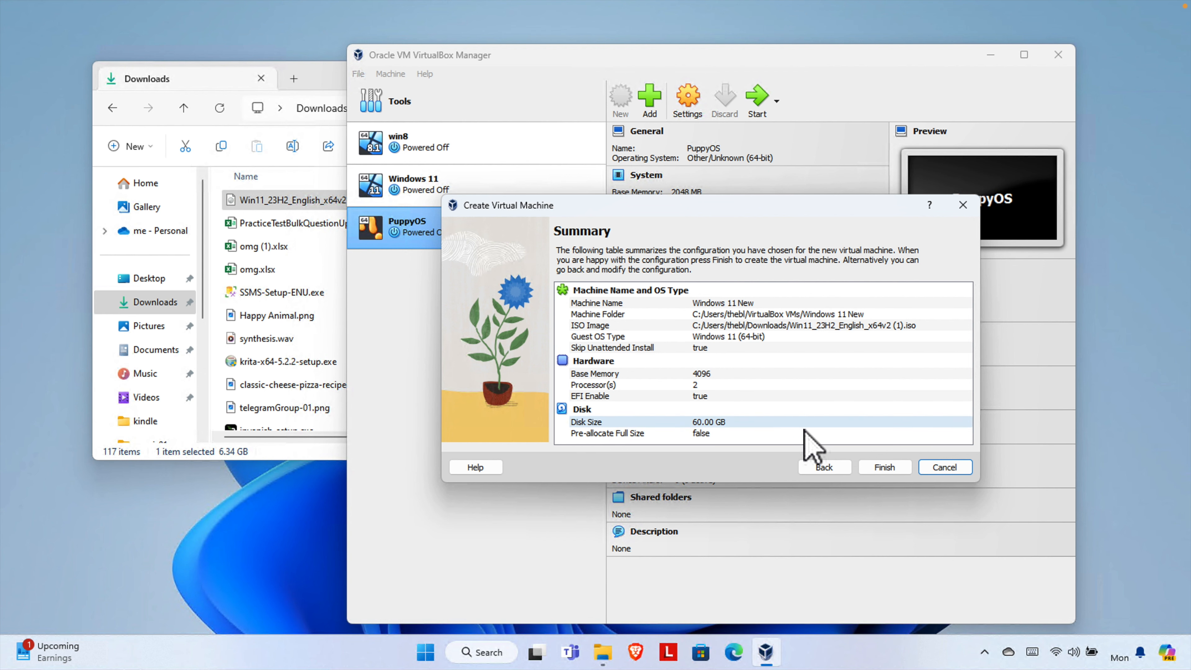
- Finish the wizard, creating Windows 11 New with 4096 MB memory and a 60 GB disk
click(885, 468)
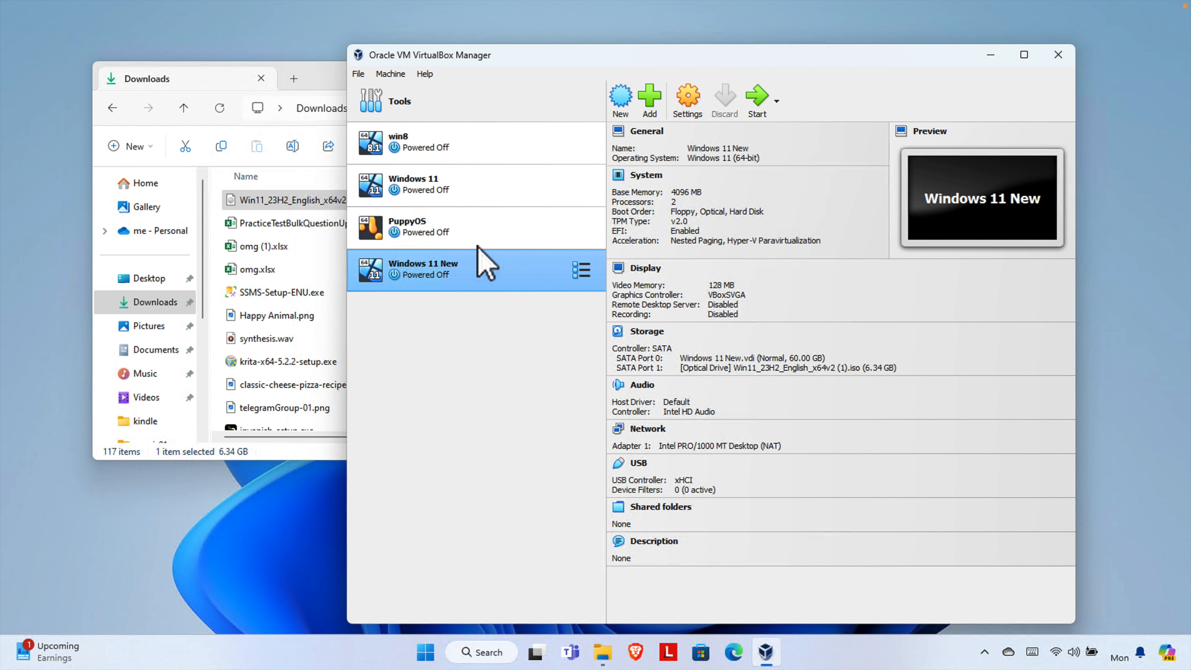
- Boot Windows 11 New, keep English (United States) as the language, and choose Install now
click(758, 96)
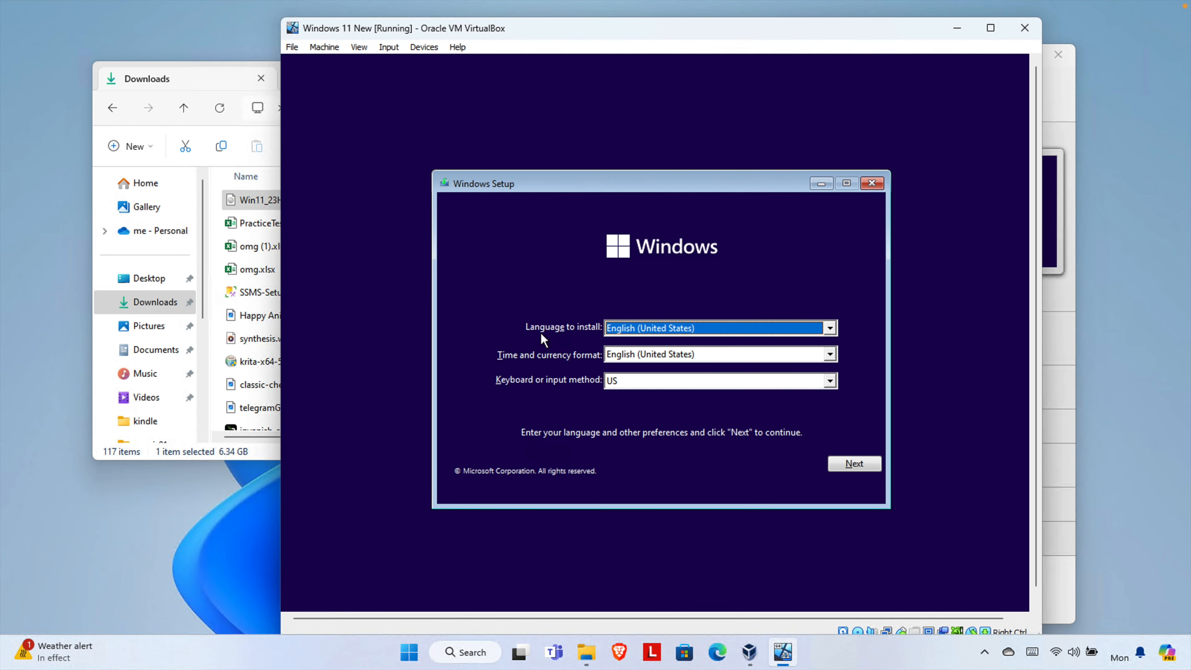
click(649, 329)
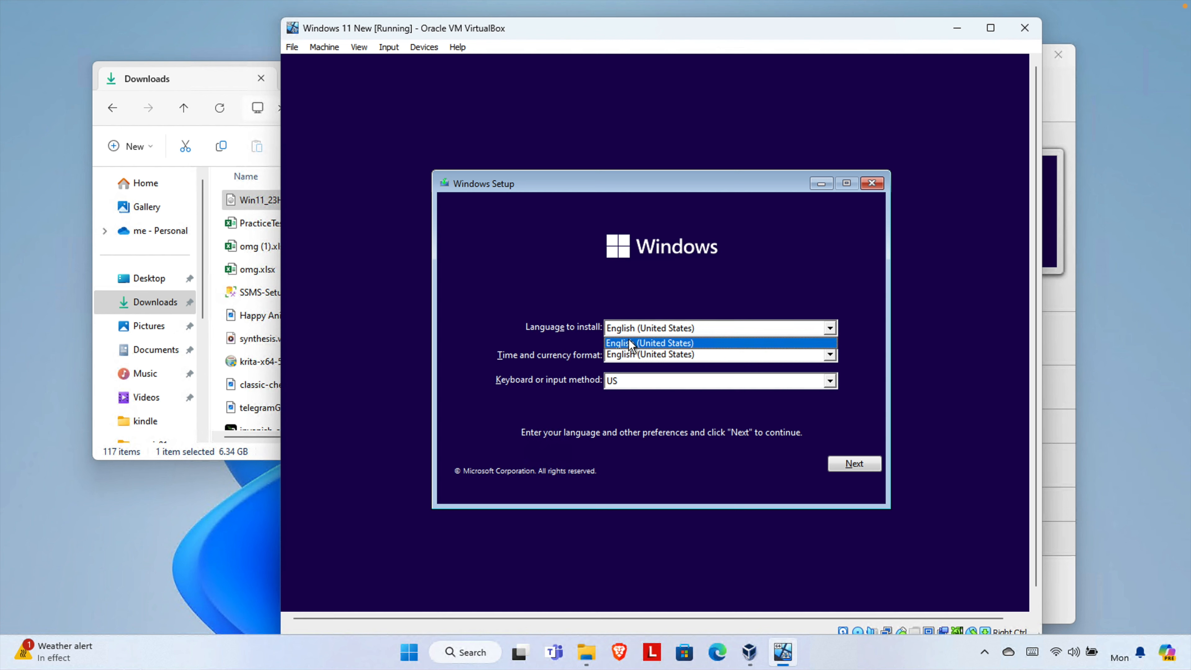
click(662, 343)
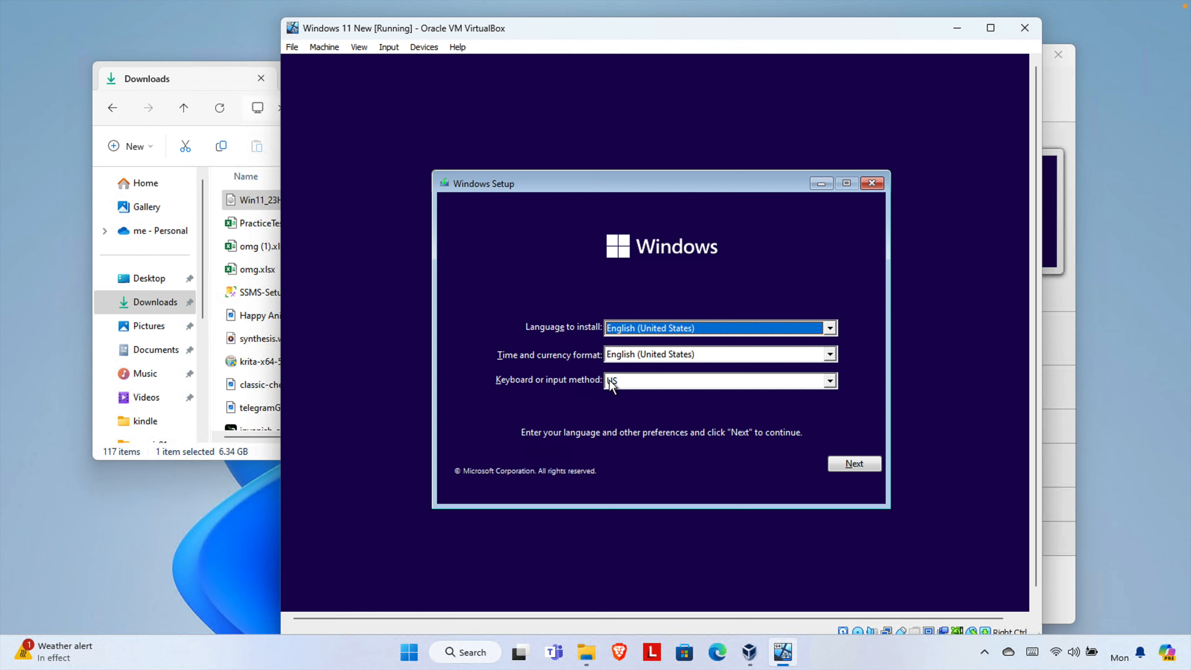
click(855, 465)
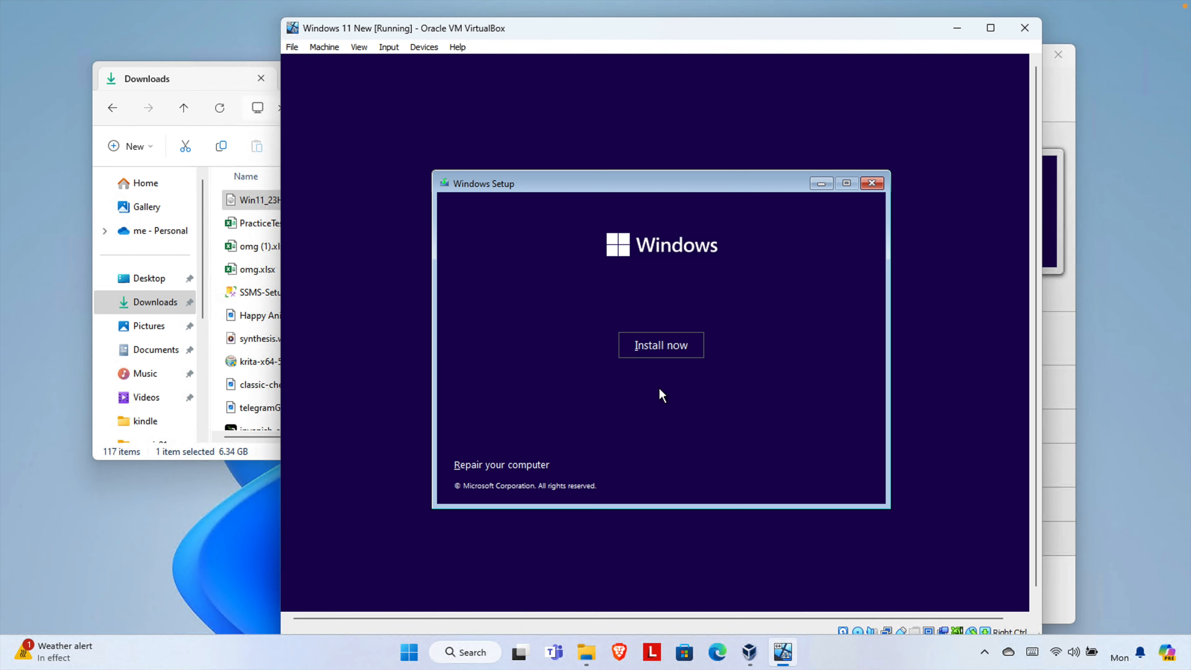
click(661, 347)
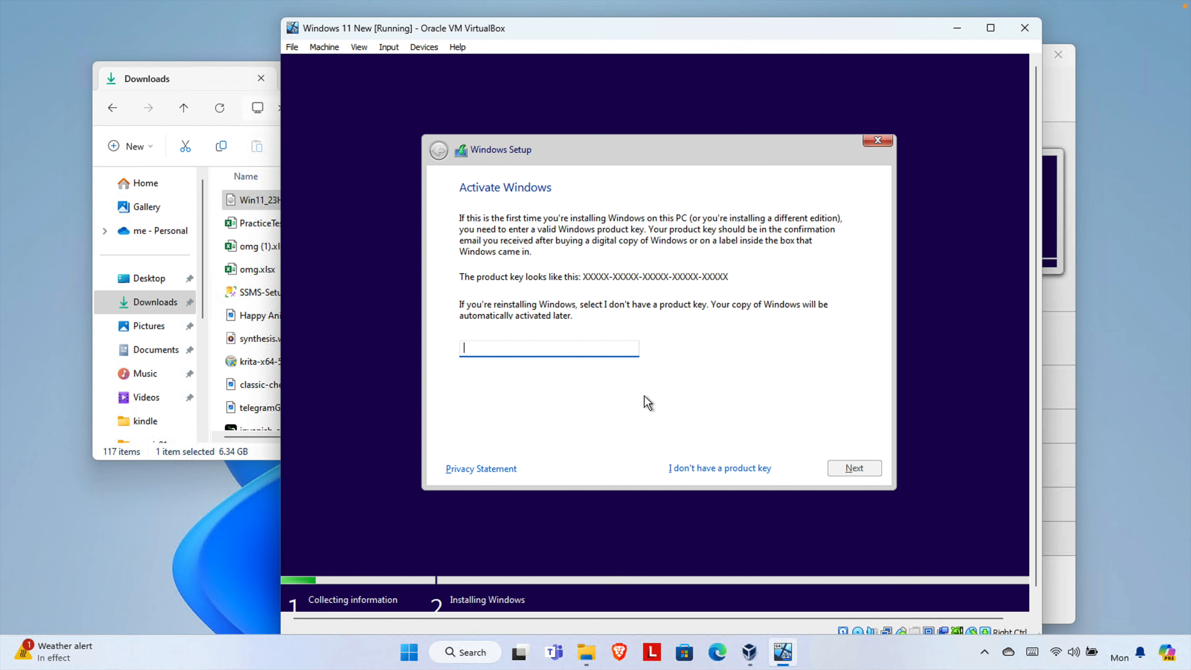
- Bypass activation with 'I don't have a product key'
click(707, 472)
click(722, 472)
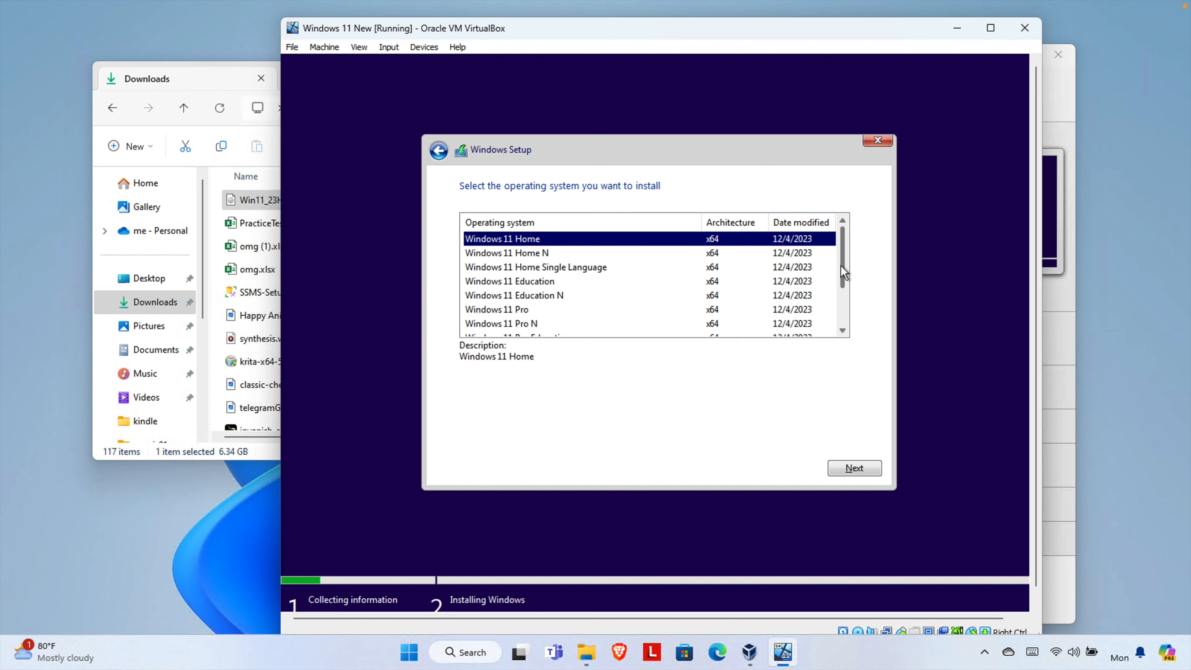
- Select Windows 11 Pro from the edition list and continue to the license terms
drag(842, 266, 838, 300)
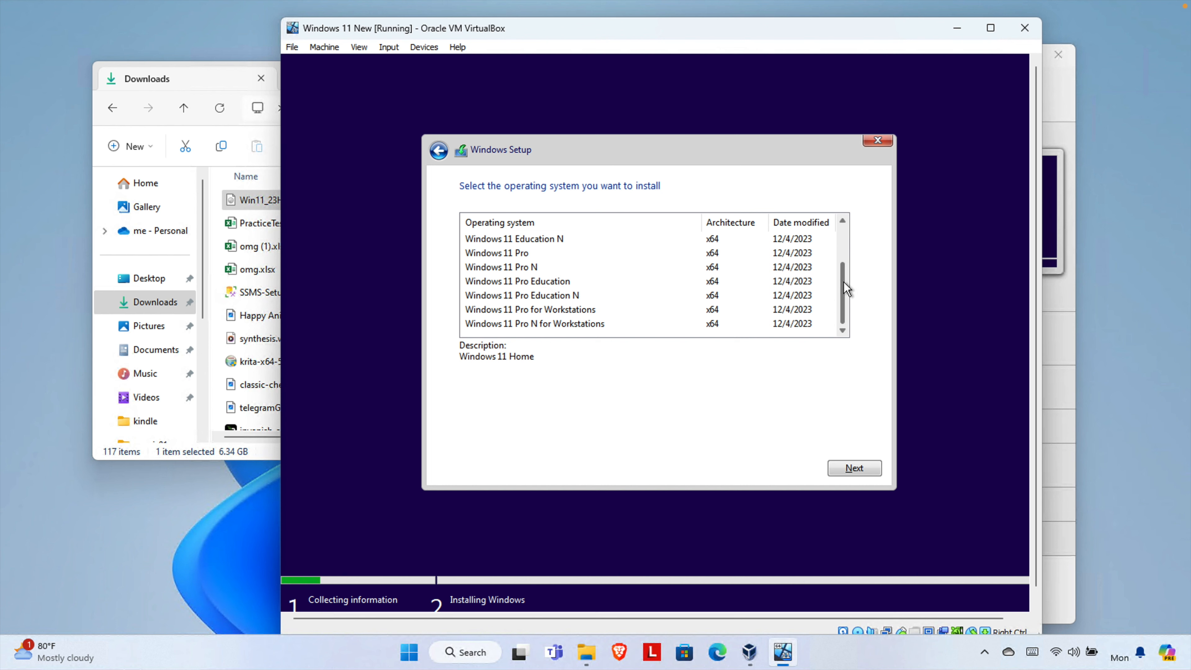
drag(846, 288, 843, 235)
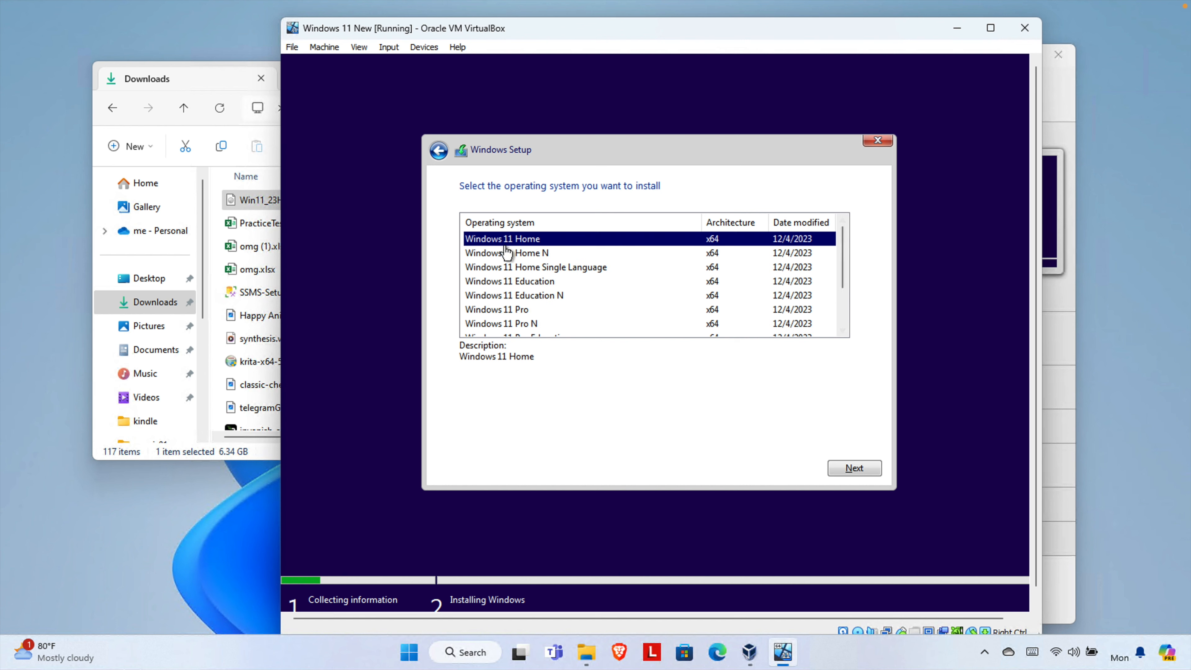
click(523, 312)
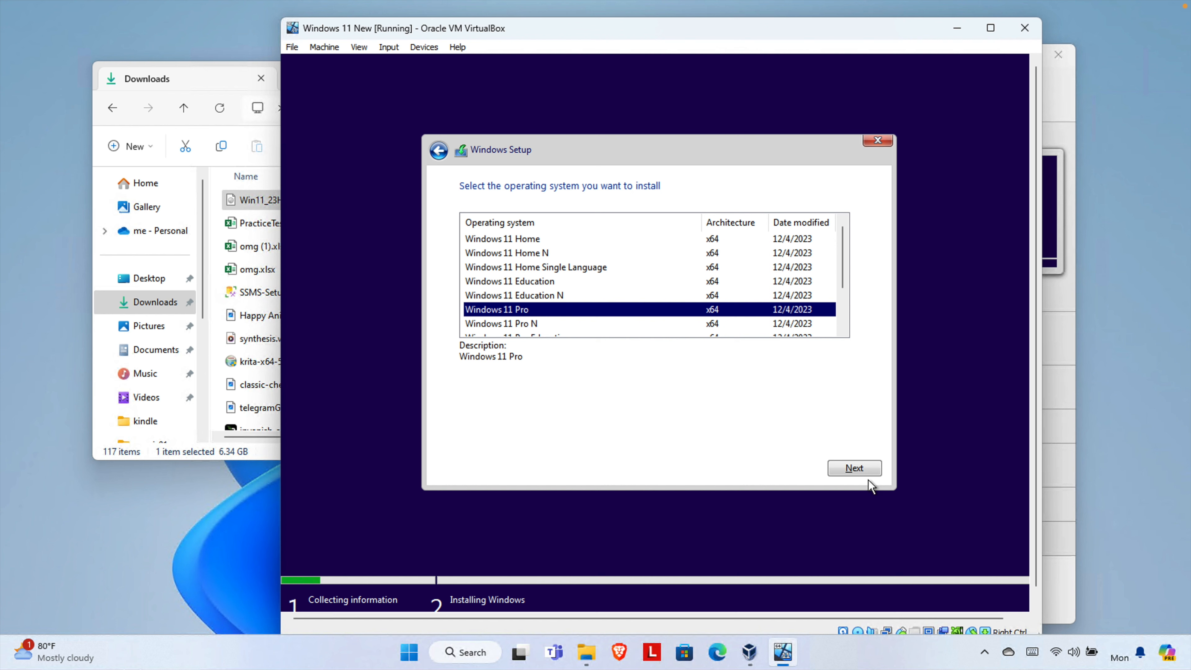
click(851, 469)
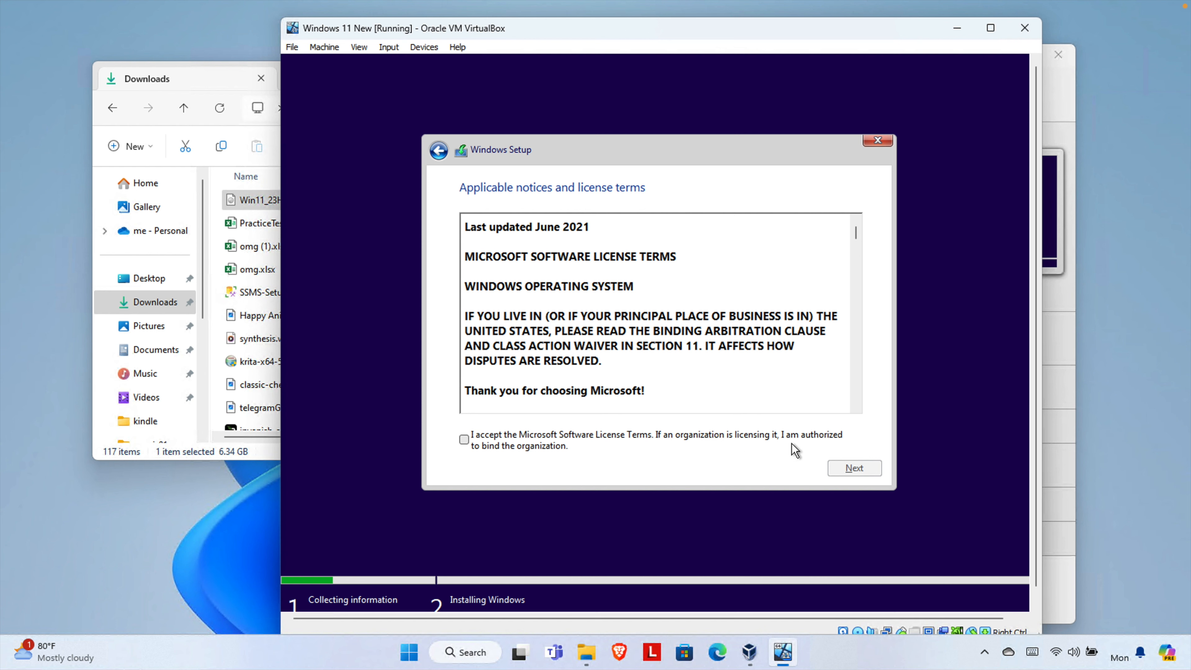
- Accept the license terms and custom-install Windows onto Drive 0's 60.0 GB unallocated space
click(466, 440)
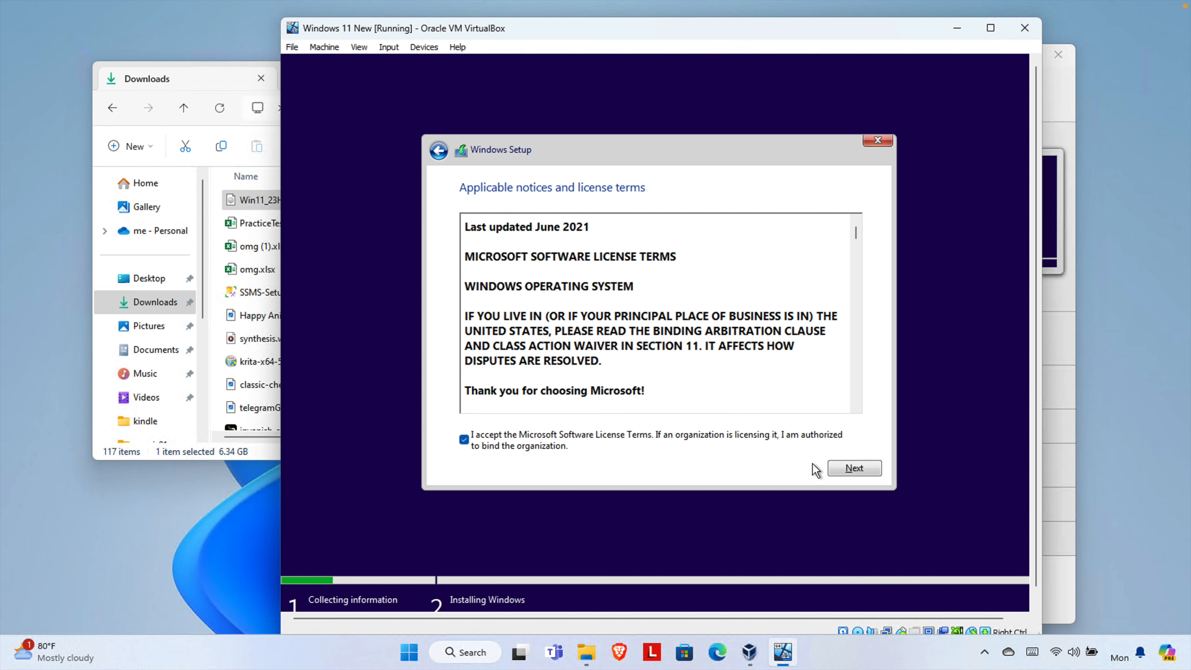
click(855, 470)
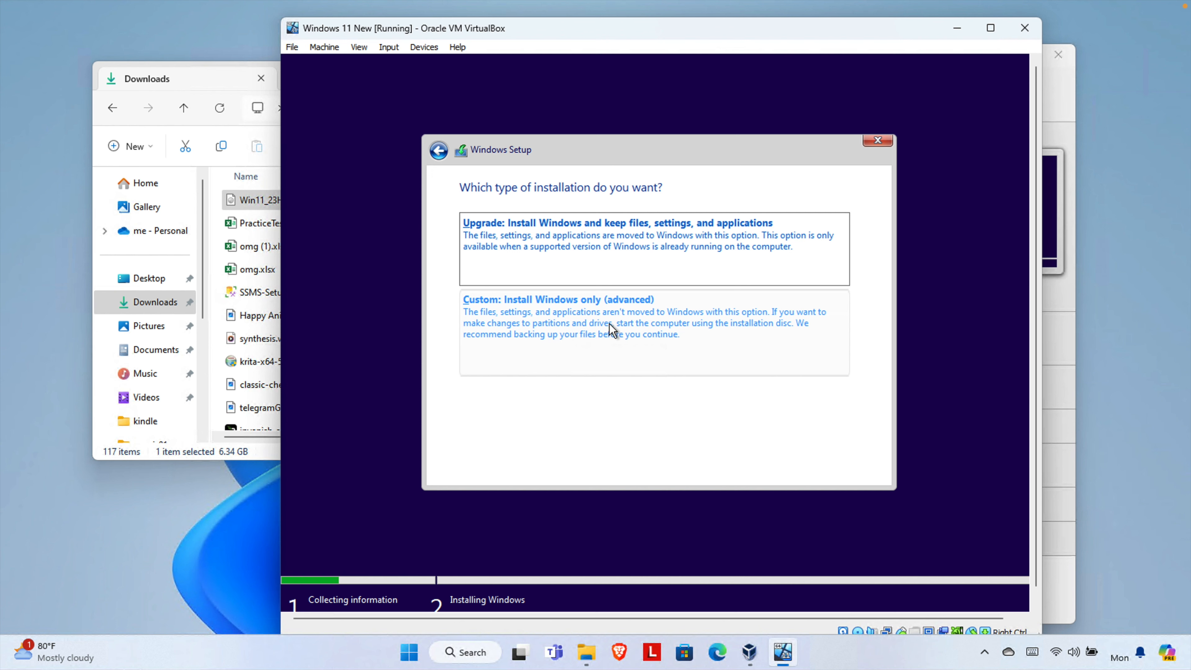
click(599, 328)
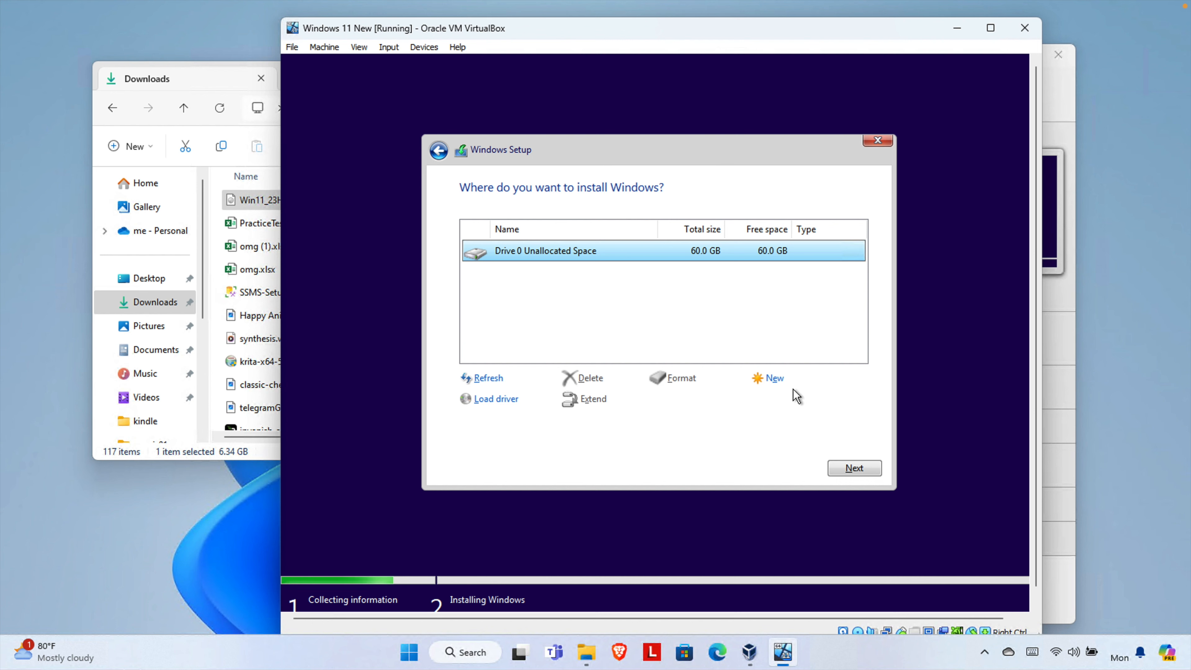
click(854, 468)
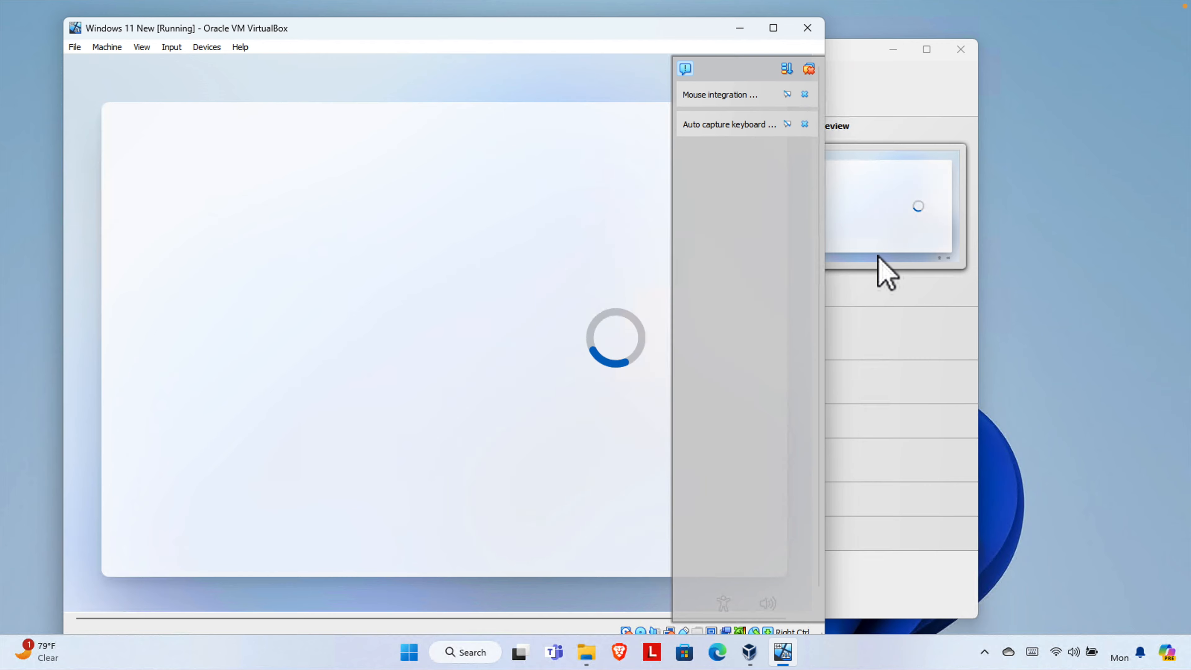
- Confirm the suggested region and US keyboard layout, skip device naming, and continue
click(712, 533)
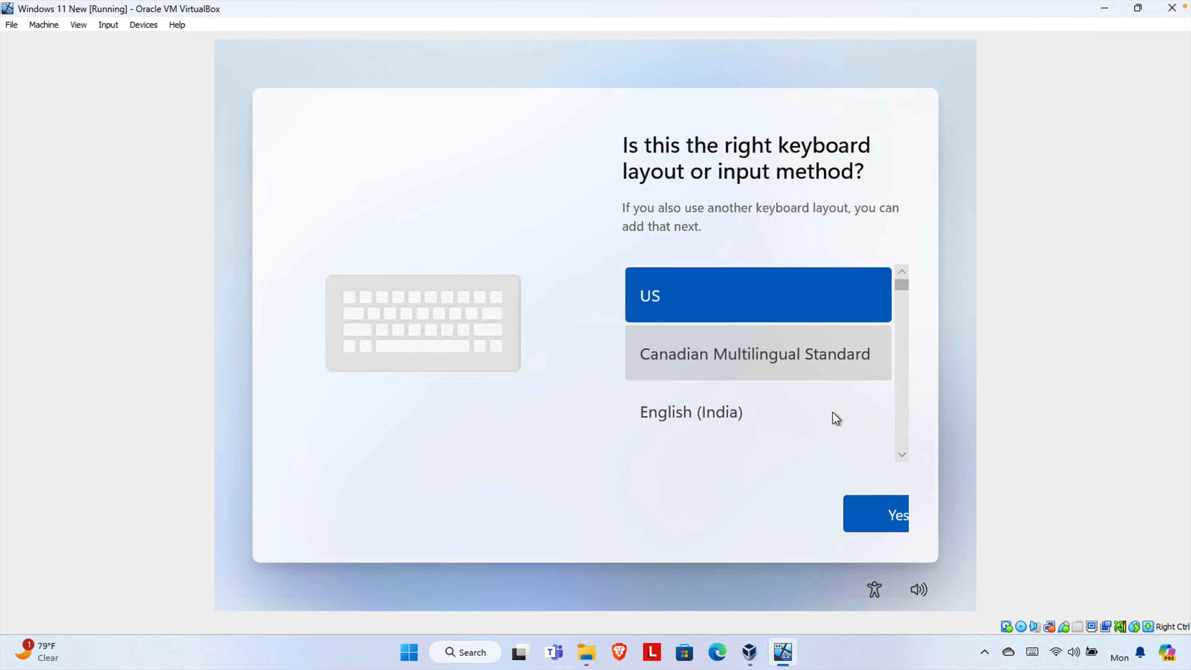
click(817, 511)
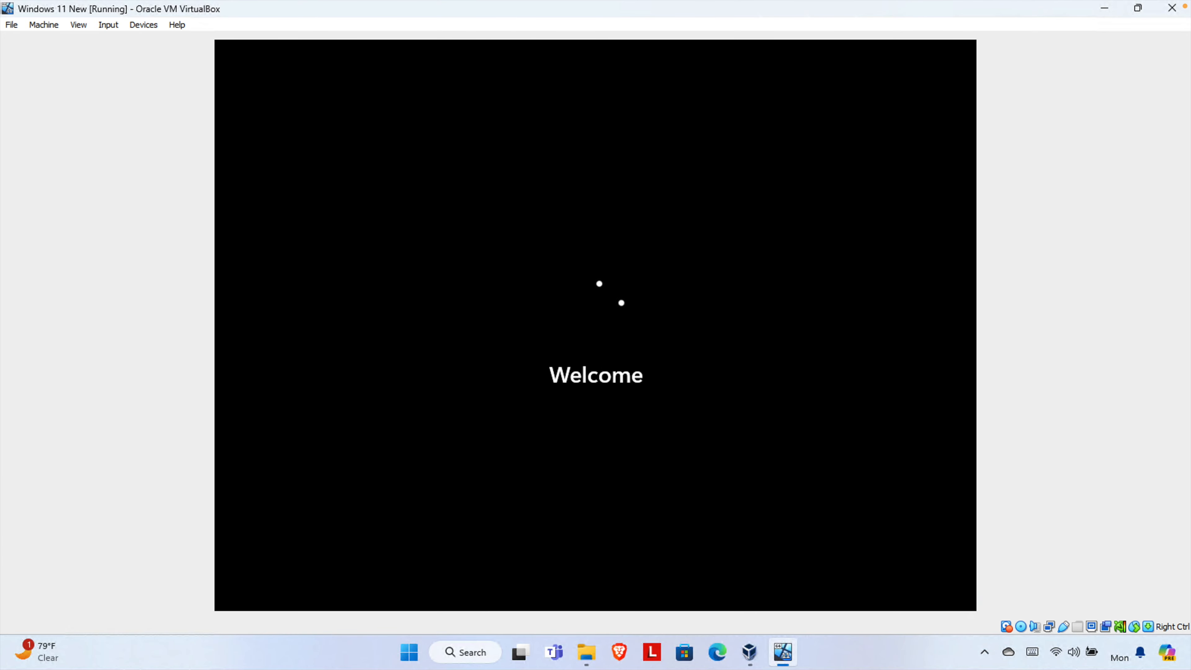
text(test compute)
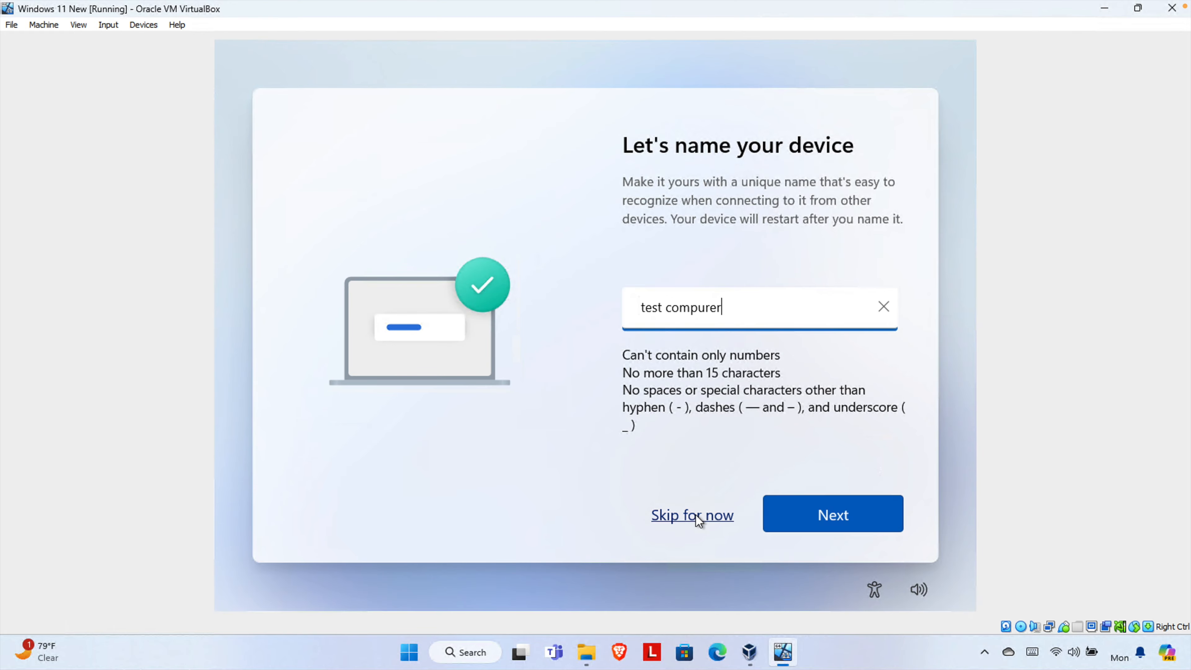
click(696, 515)
click(842, 515)
scroll(798, 413, down, 10)
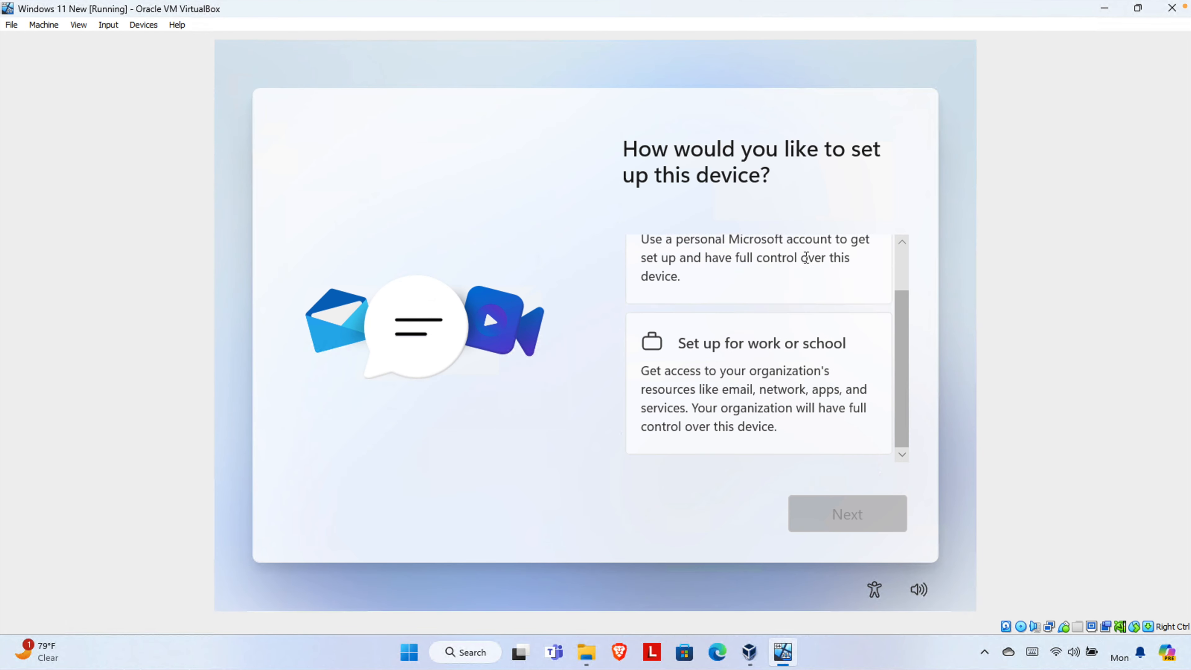
- Start Microsoft account sign-in, back out of the passkey prompt, and choose to create an account
click(841, 513)
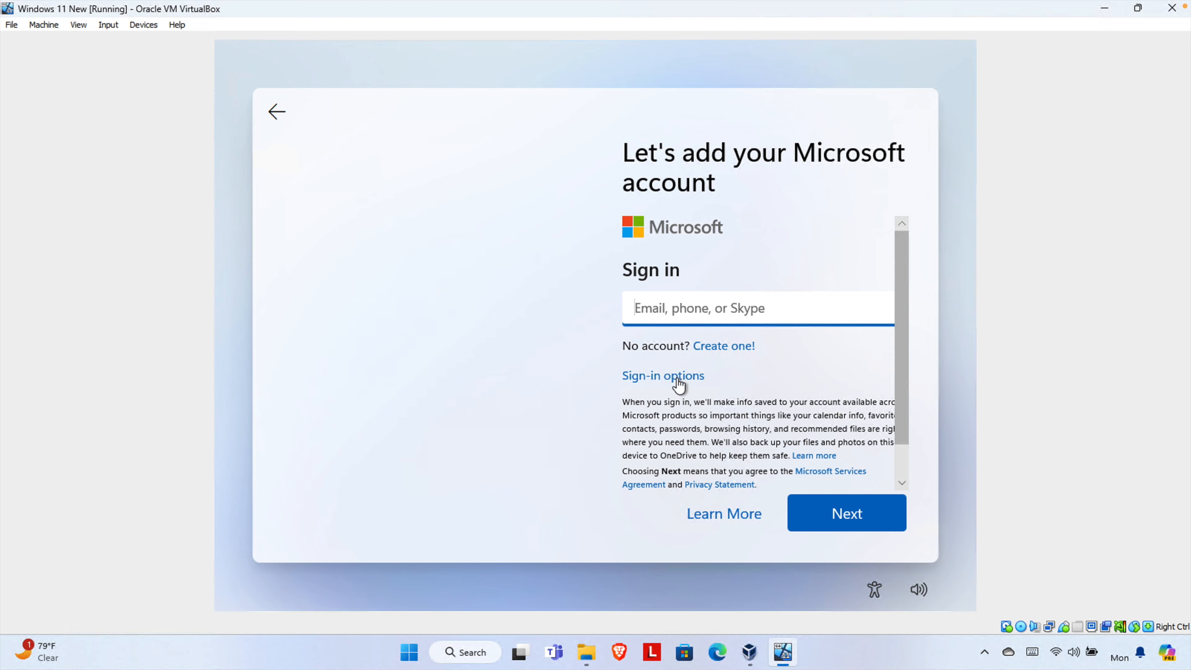
click(708, 378)
click(766, 311)
click(846, 514)
click(738, 512)
click(737, 349)
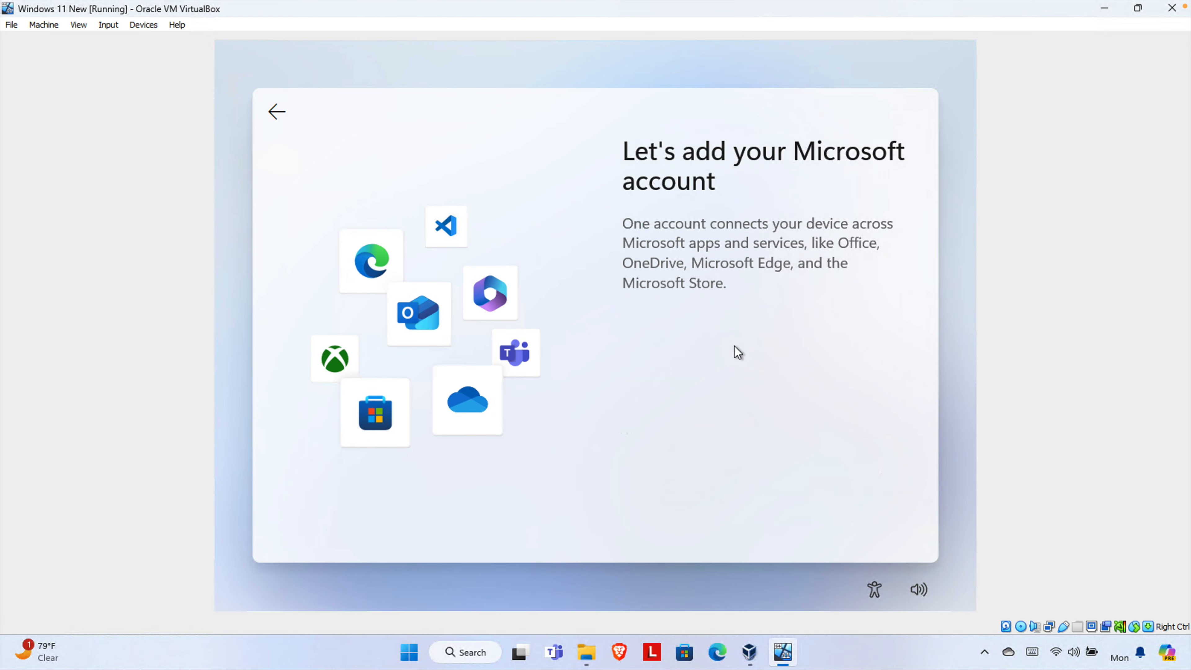
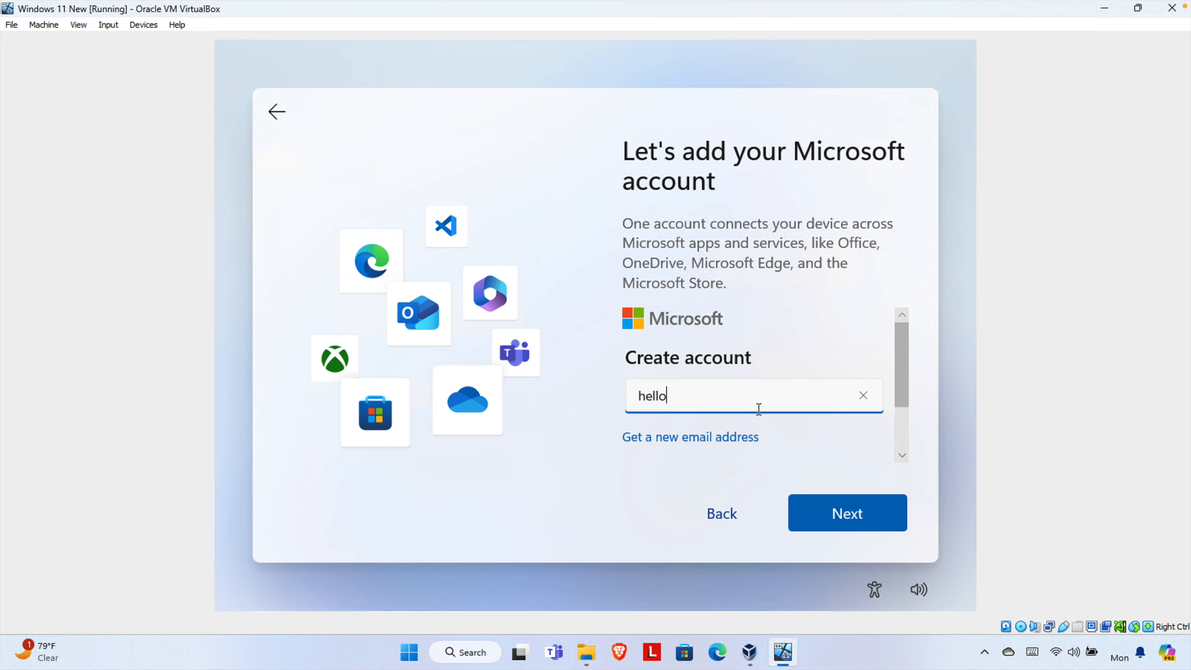
- Enter an e-mail address for the new account and revise it after rejection
key(ctrl+a)
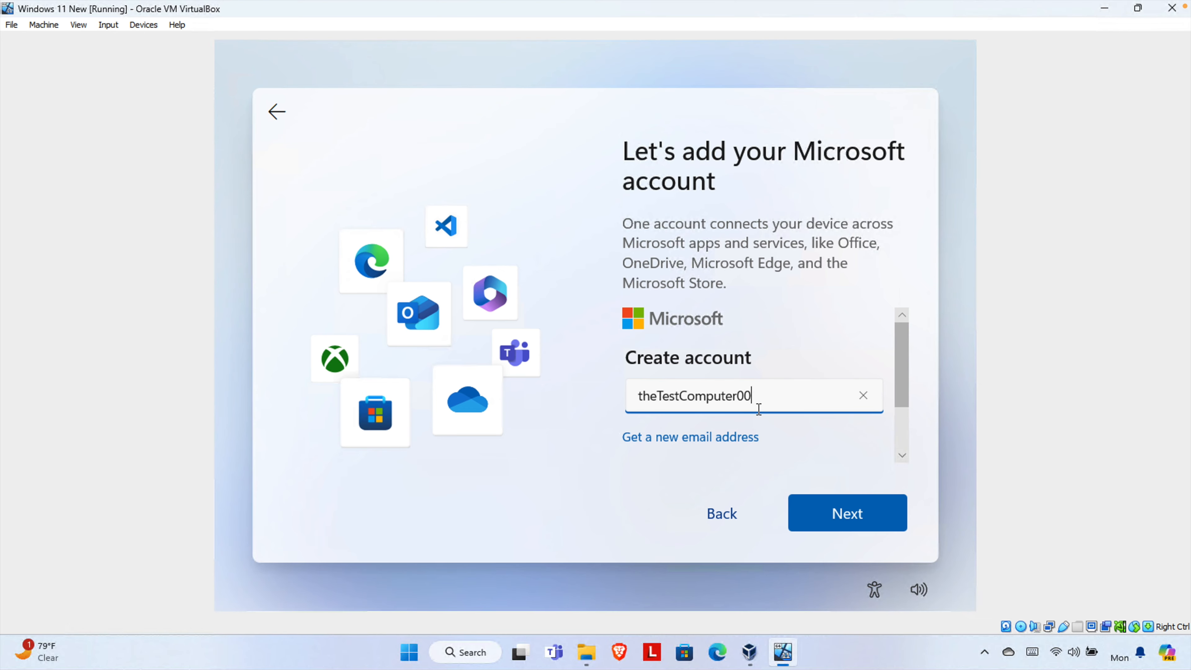
click(822, 503)
click(755, 451)
key(BackSpace)
key(Return)
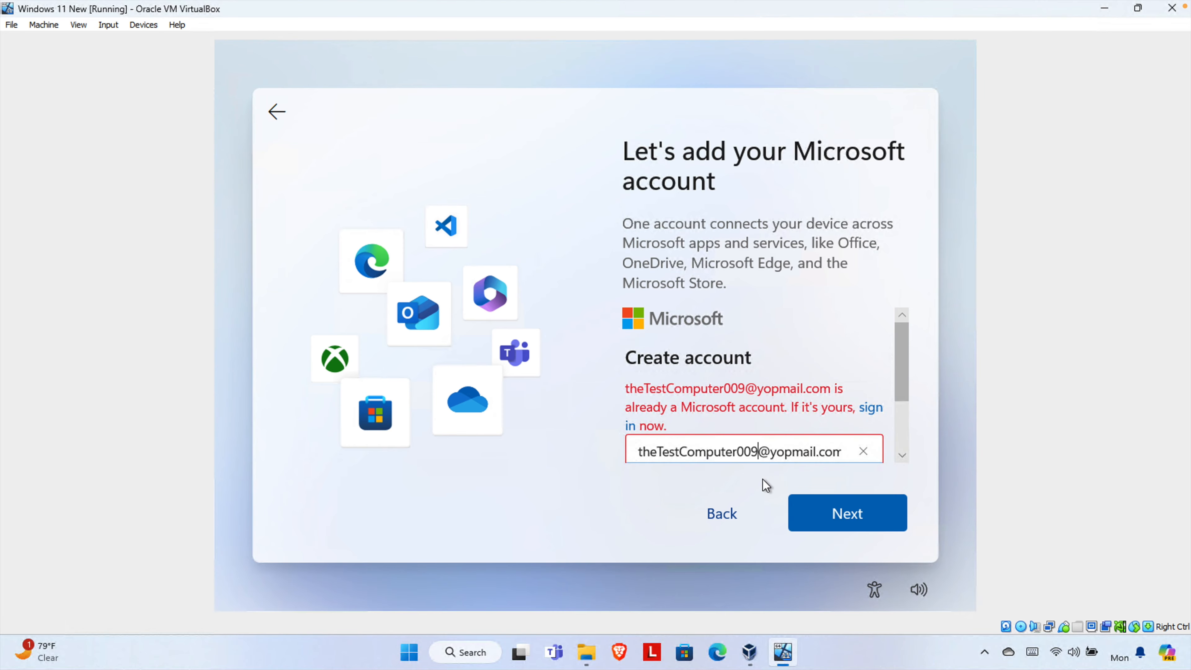
key(BackSpace)
key(BackSpace)
key(BackSpace)
key(BackSpace)
key(BackSpace)
key(BackSpace)
key(BackSpace)
key(BackSpace)
key(BackSpace)
key(BackSpace)
key(BackSpace)
key(BackSpace)
key(BackSpace)
key(BackSpace)
key(BackSpace)
key(BackSpace)
key(BackSpace)
key(BackSpace)
click(819, 524)
- Try adding digits to make the address unique, then get a new Outlook address instead
click(826, 517)
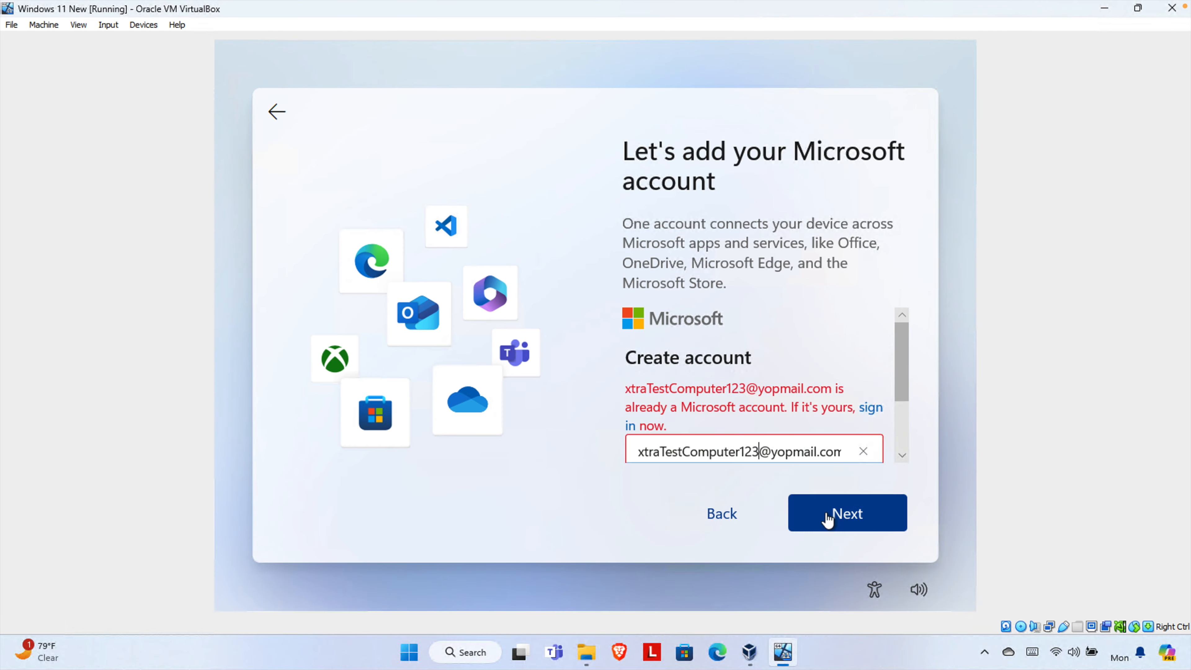
text(4)
click(826, 517)
text(5)
click(690, 450)
click(824, 525)
click(825, 518)
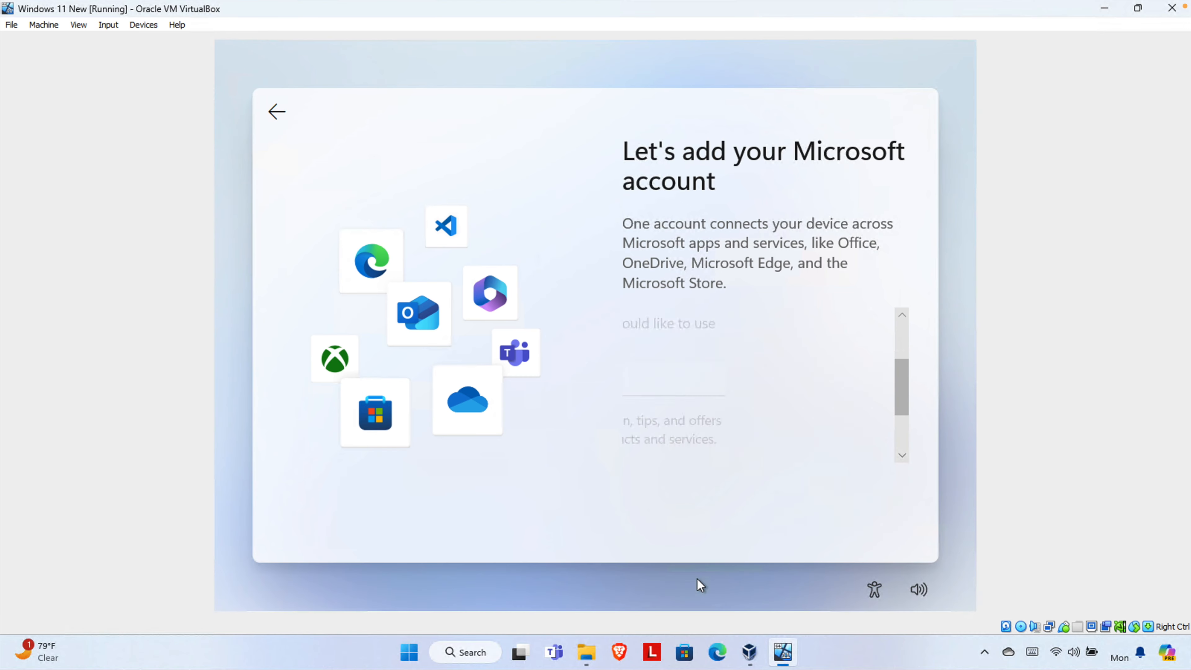
- Set birthdate day 1, submit the security e-mail, and solve the car-rotation verification puzzle
click(752, 347)
click(751, 167)
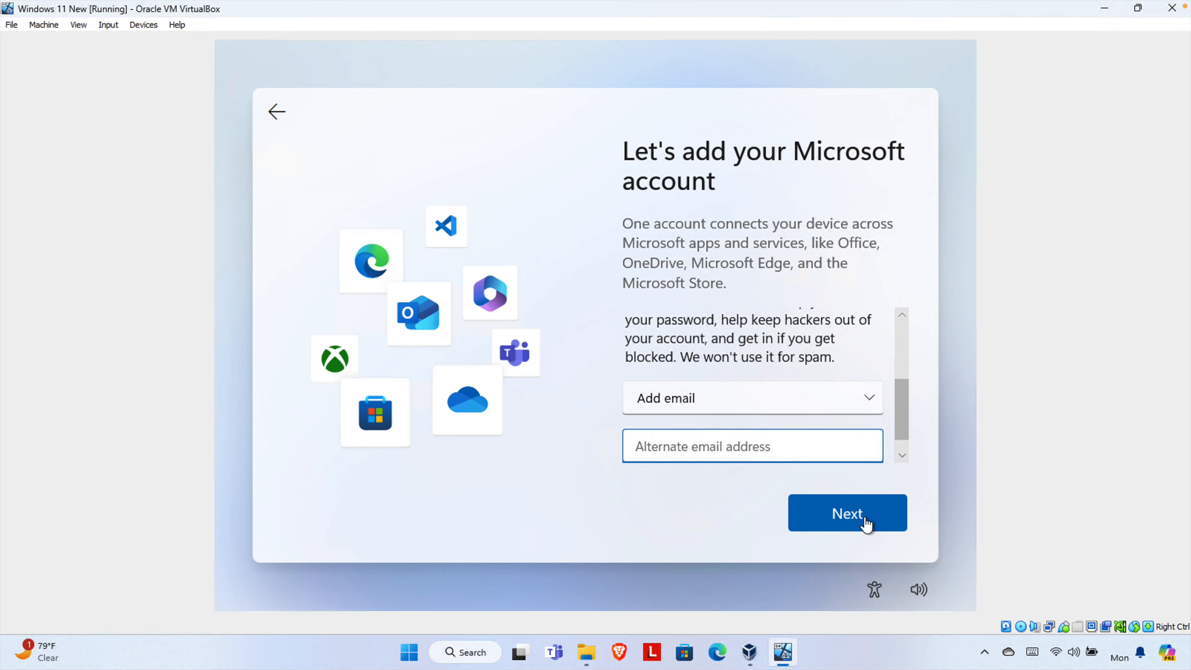
click(864, 524)
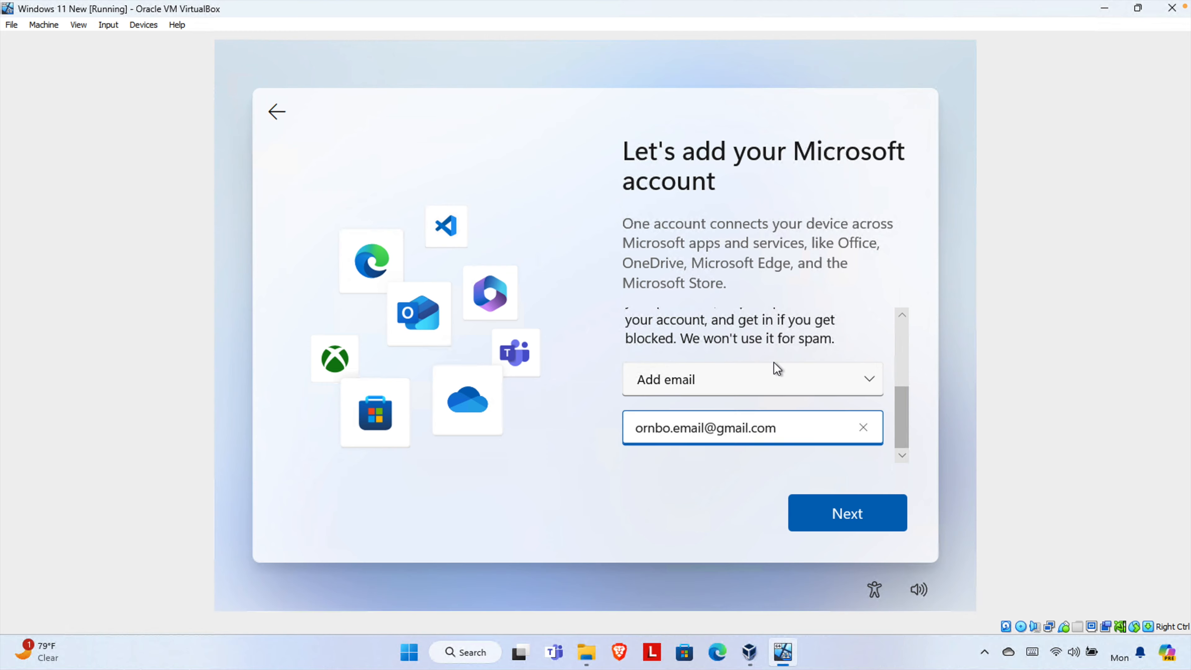
click(840, 510)
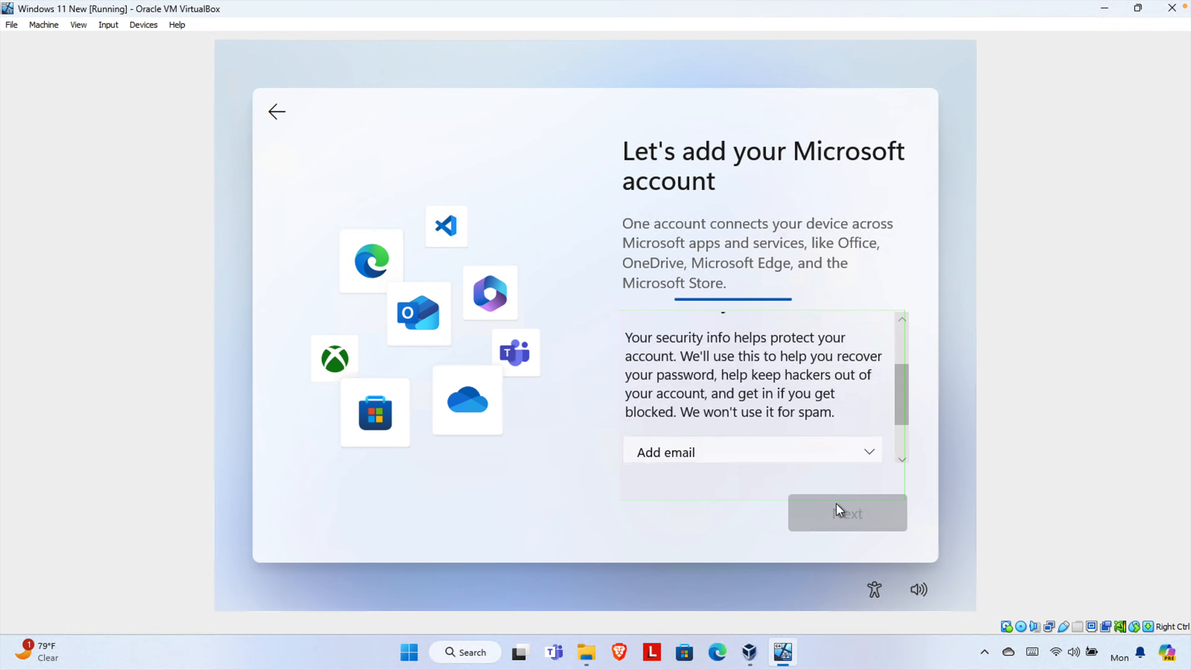
click(827, 379)
click(879, 454)
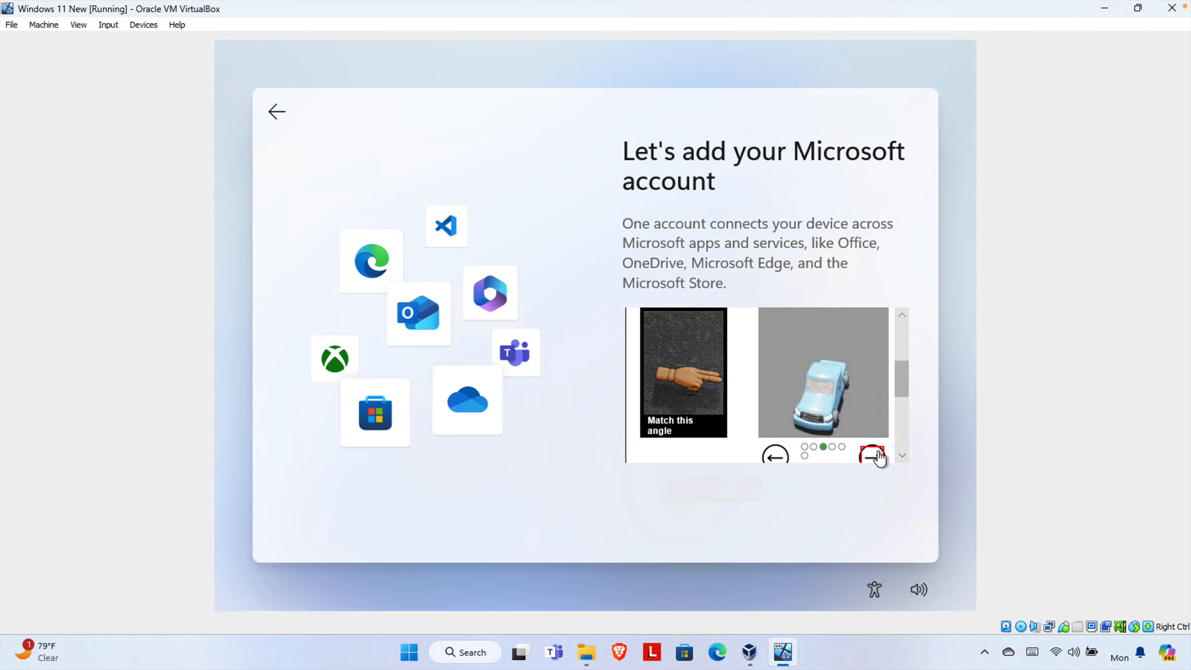
click(835, 379)
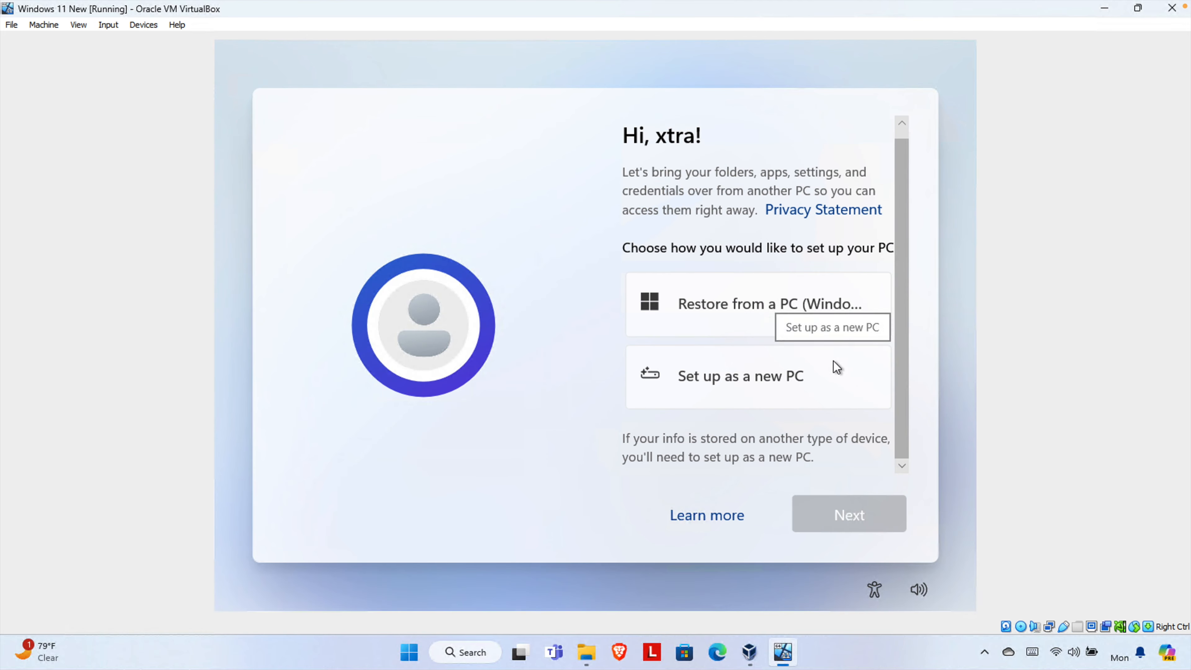
- Set up the VM as a new PC, confirm the PIN step, and accept privacy settings
click(833, 372)
click(863, 514)
click(853, 514)
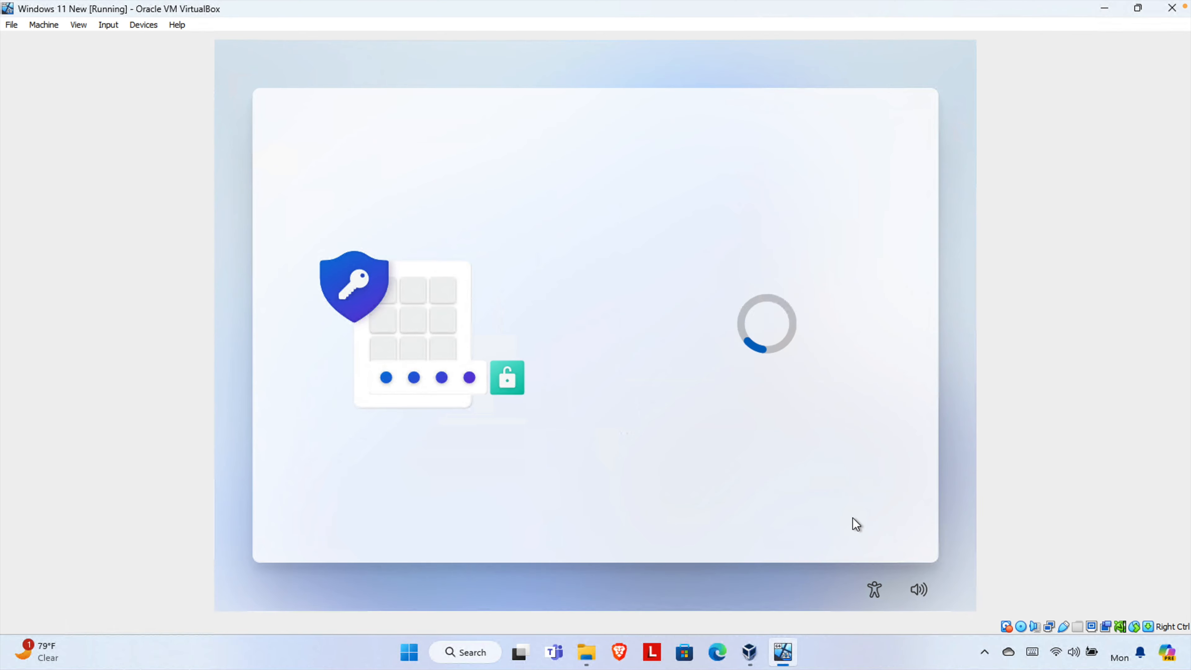
click(826, 507)
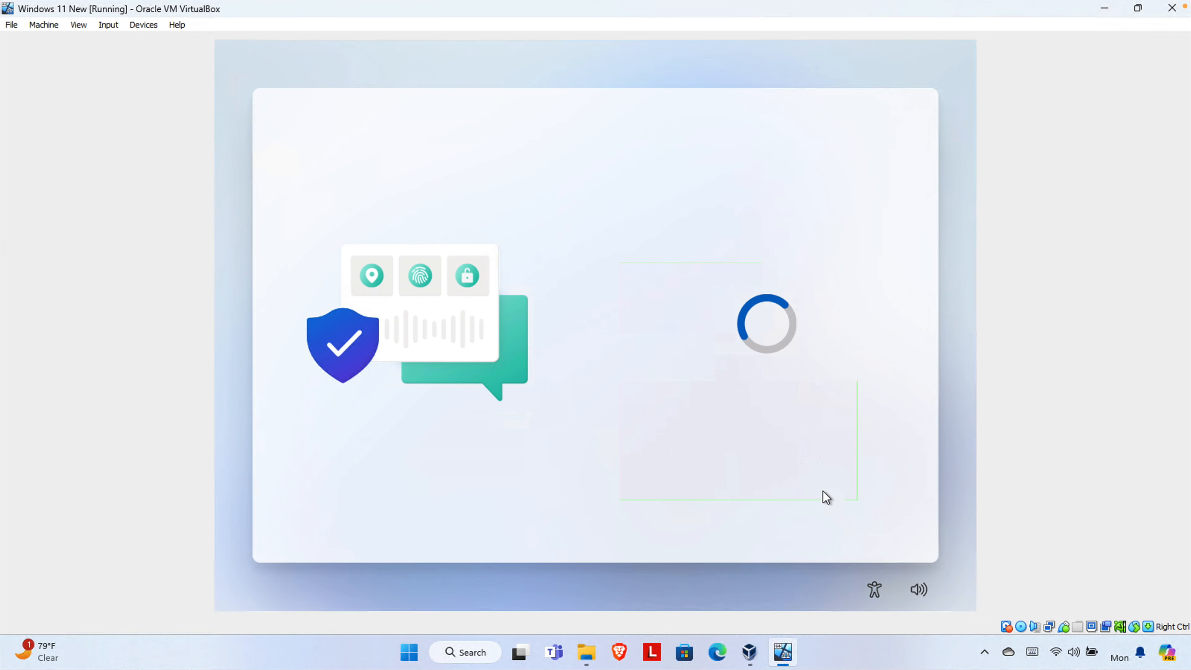
- Skip customisation and phone linking, accept Edge data import, and decline the Microsoft 365 offers
click(694, 515)
click(706, 518)
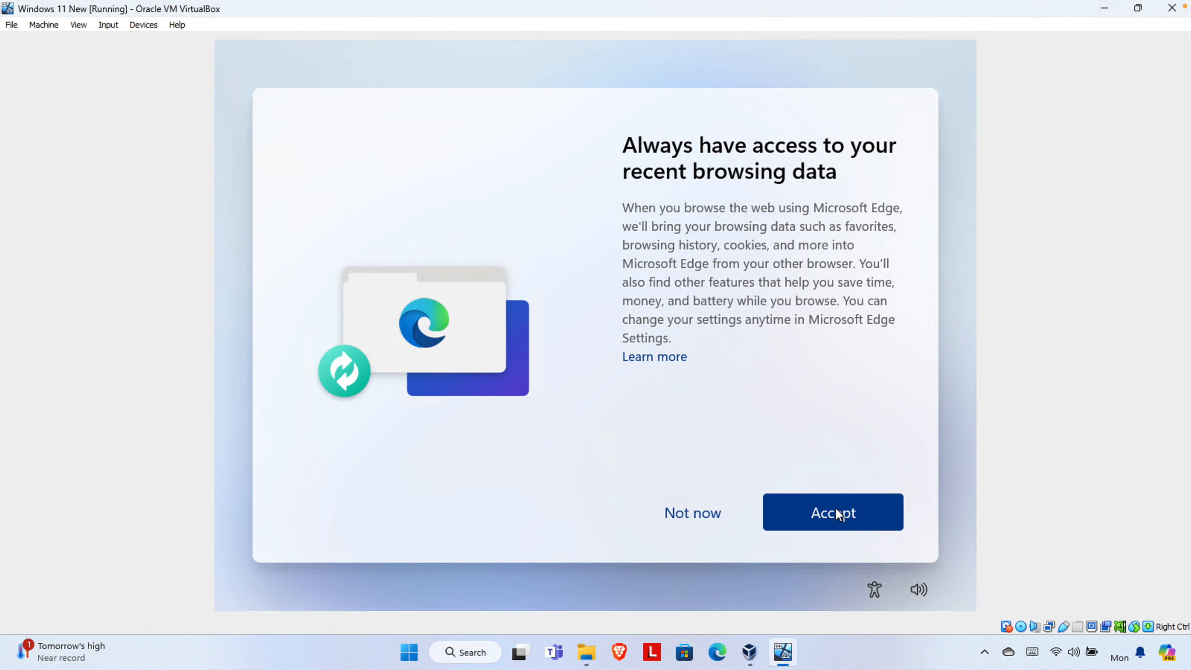
click(835, 507)
click(769, 479)
click(701, 516)
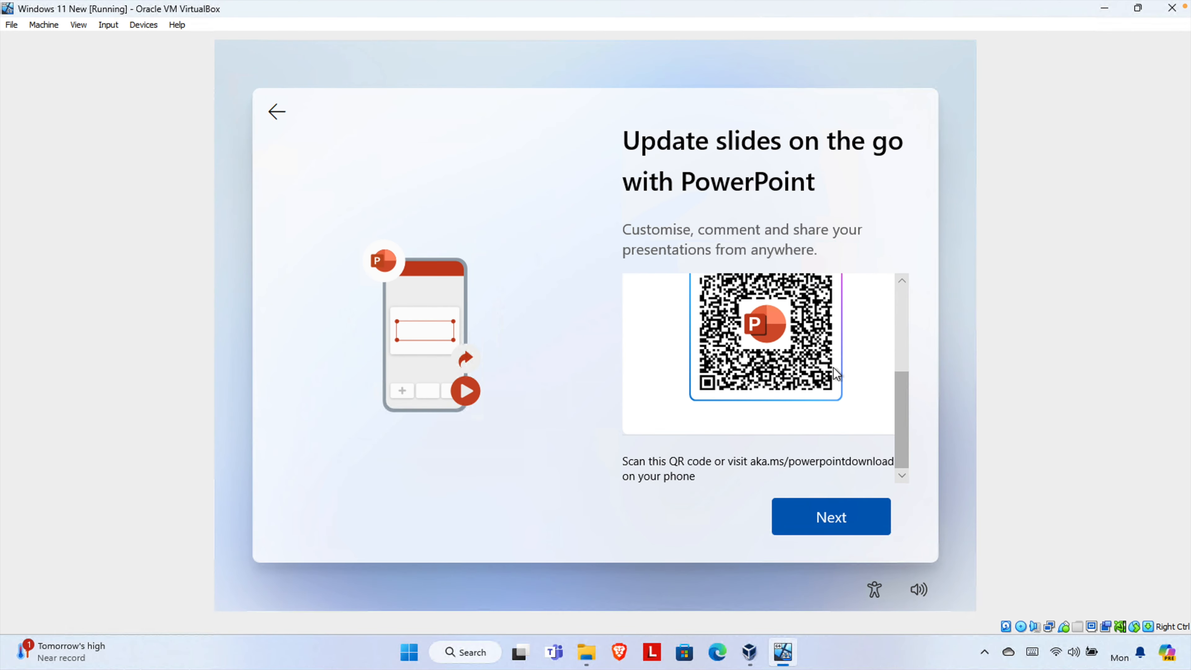
click(829, 517)
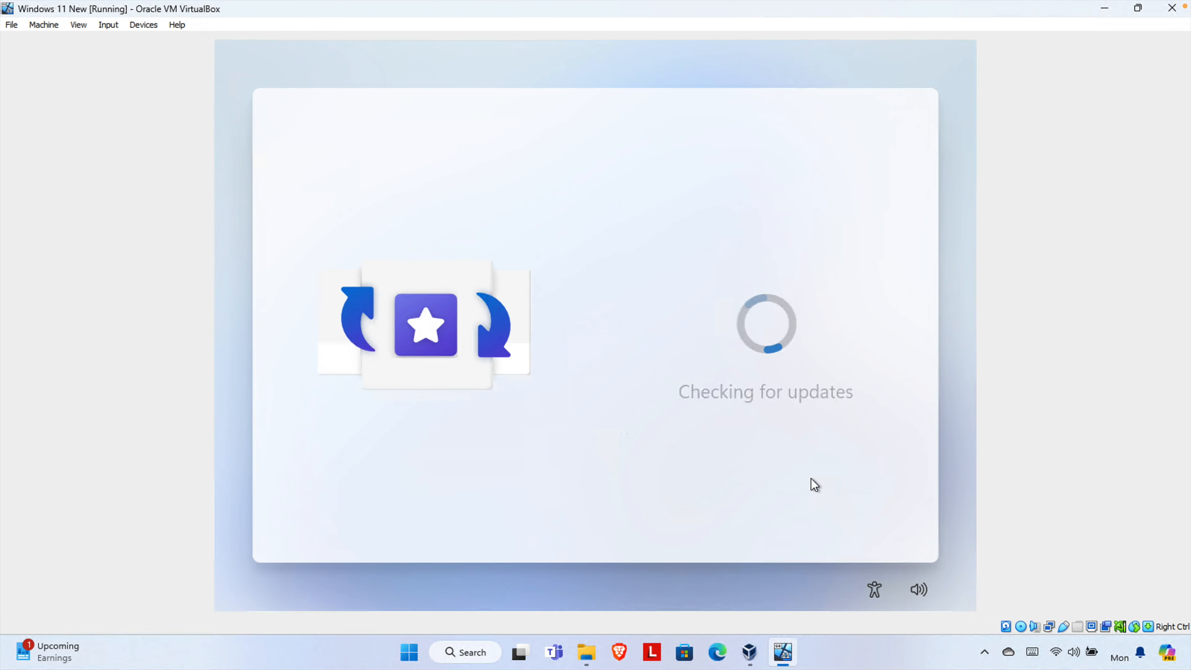